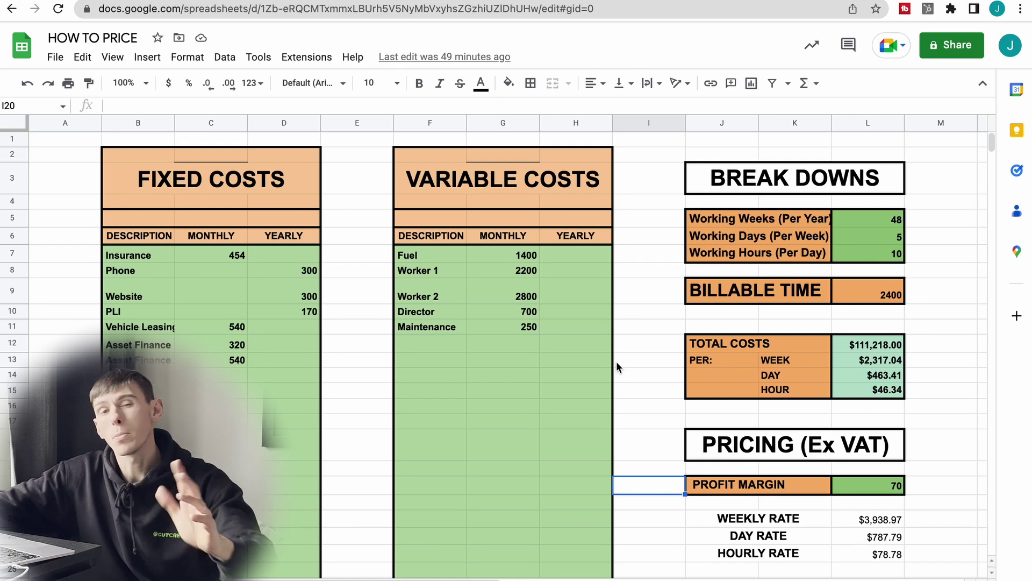
Add an "Ad hocs" entry below Maintenance in the variable costs table with a monthly cost of 600.
scroll(614, 363, down, 2)
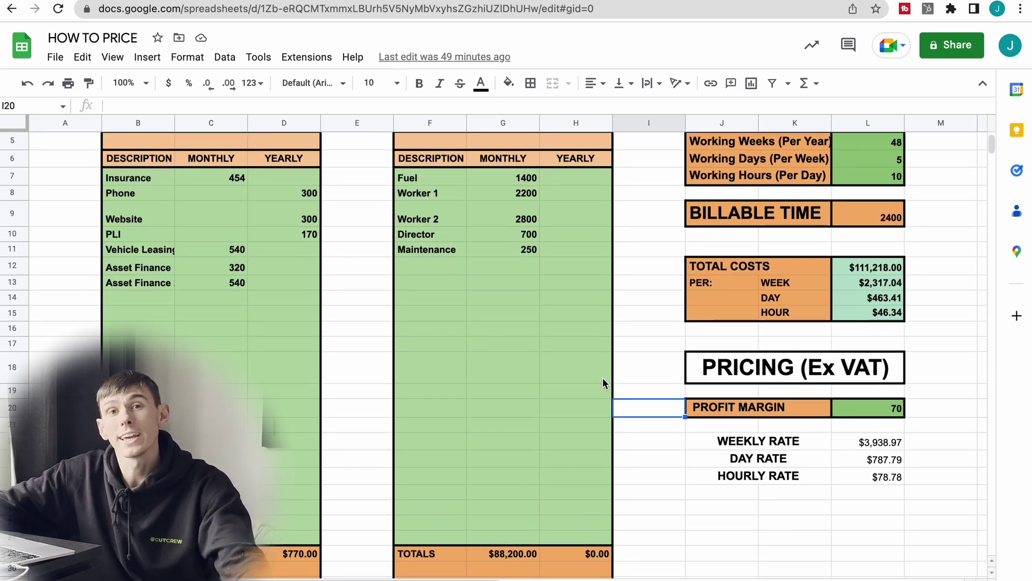
scroll(558, 425, down, 3)
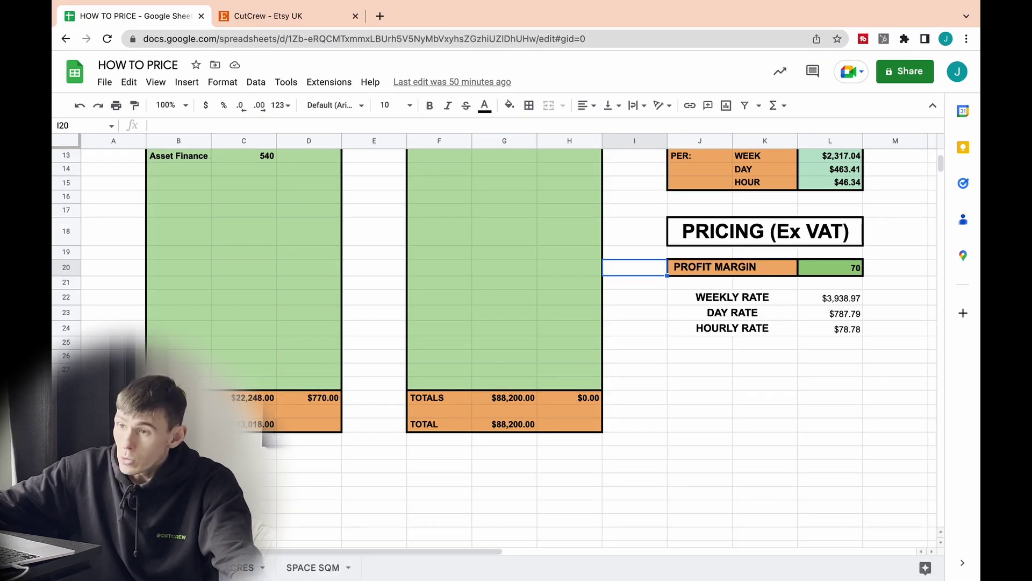
scroll(484, 349, up, 1)
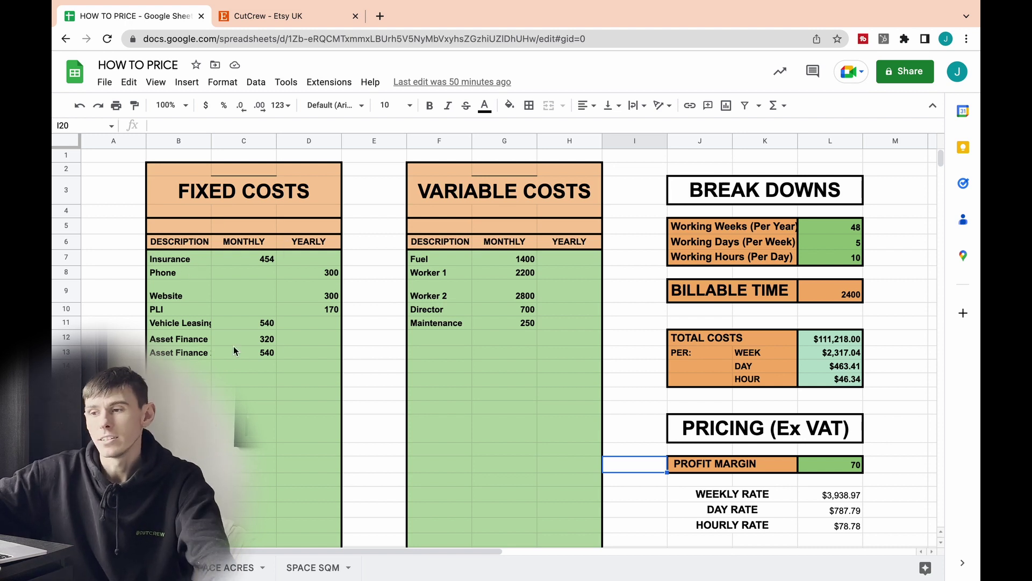
double_click(451, 337)
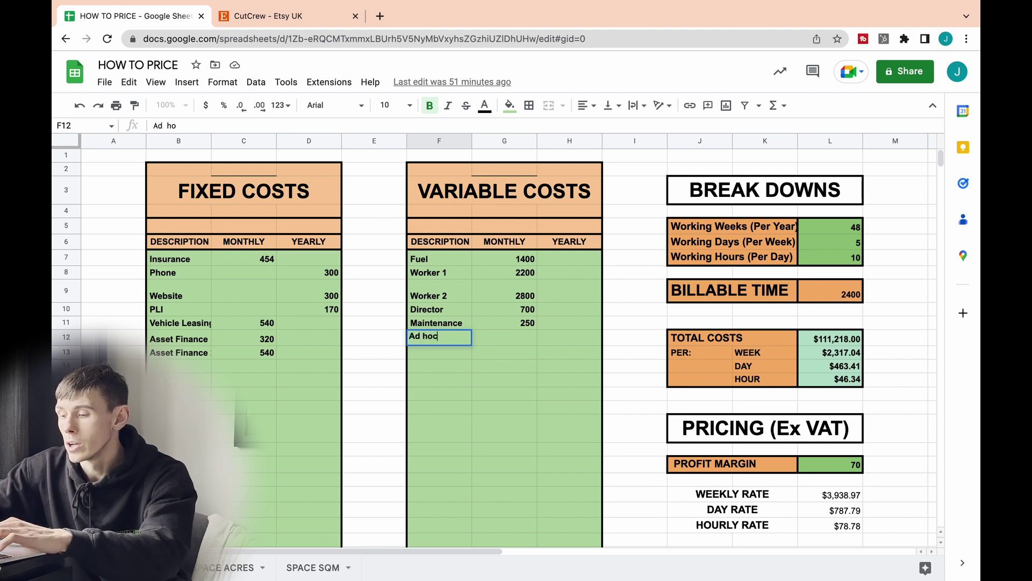
click(528, 341)
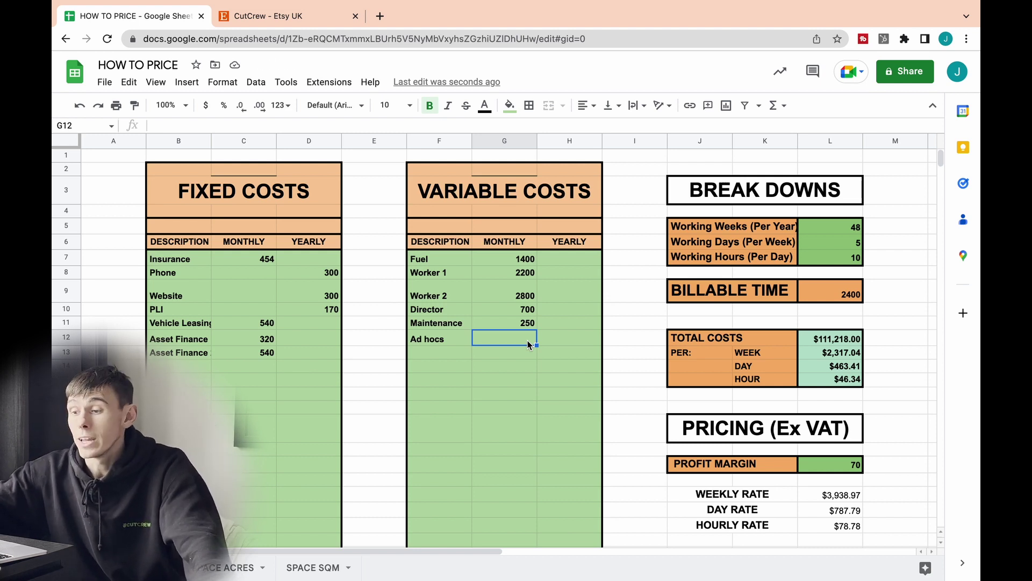
text(600)
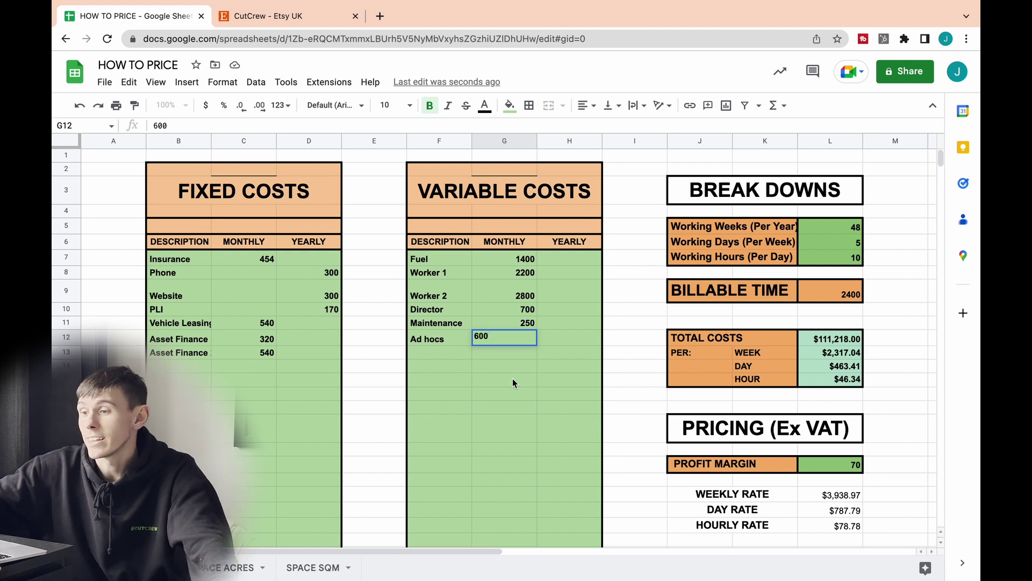
click(513, 382)
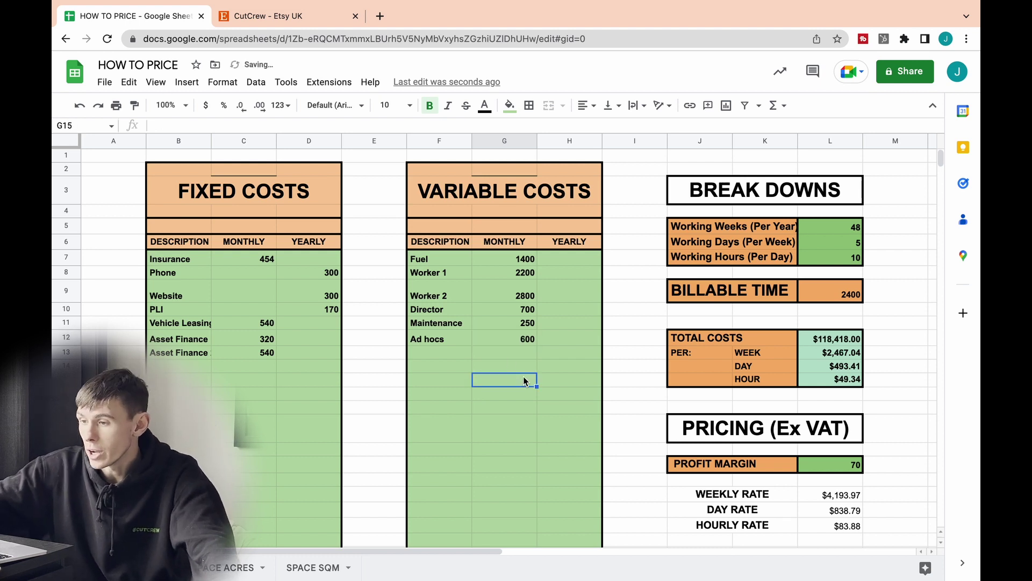
Review the monthly and yearly entries and the totals of the fixed and variable costs tables.
scroll(525, 380, down, 4)
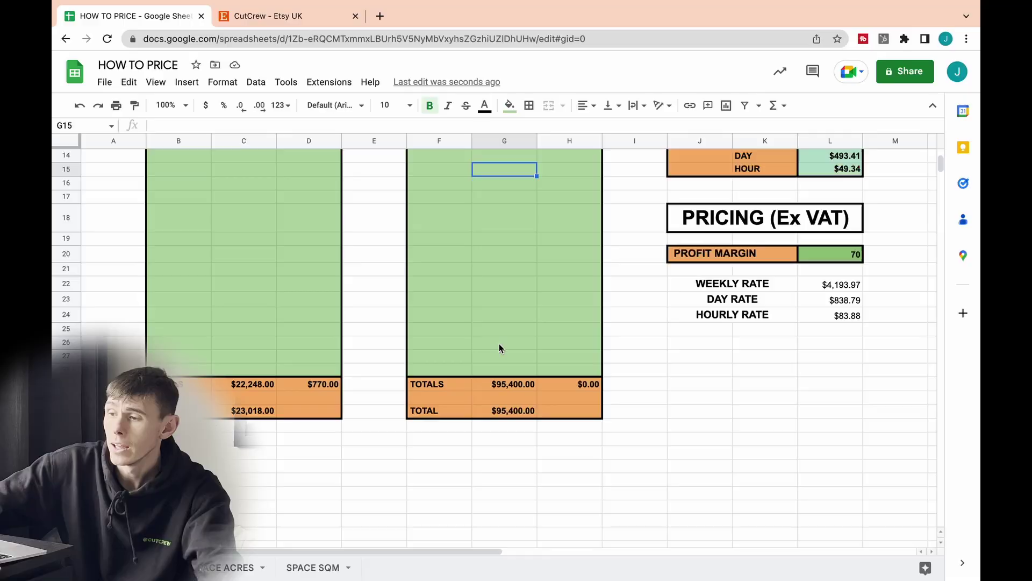
scroll(495, 344, up, 5)
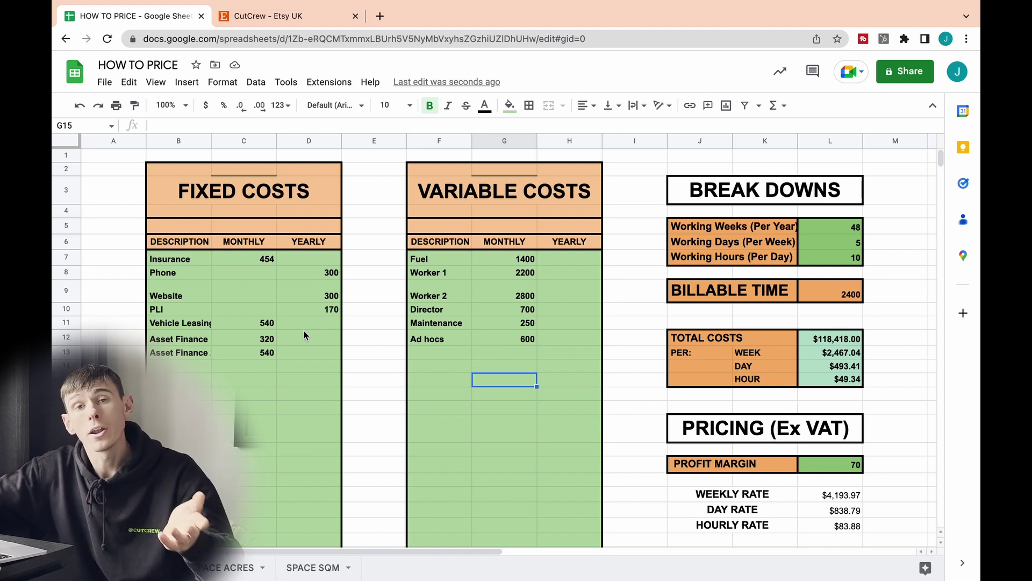
click(259, 263)
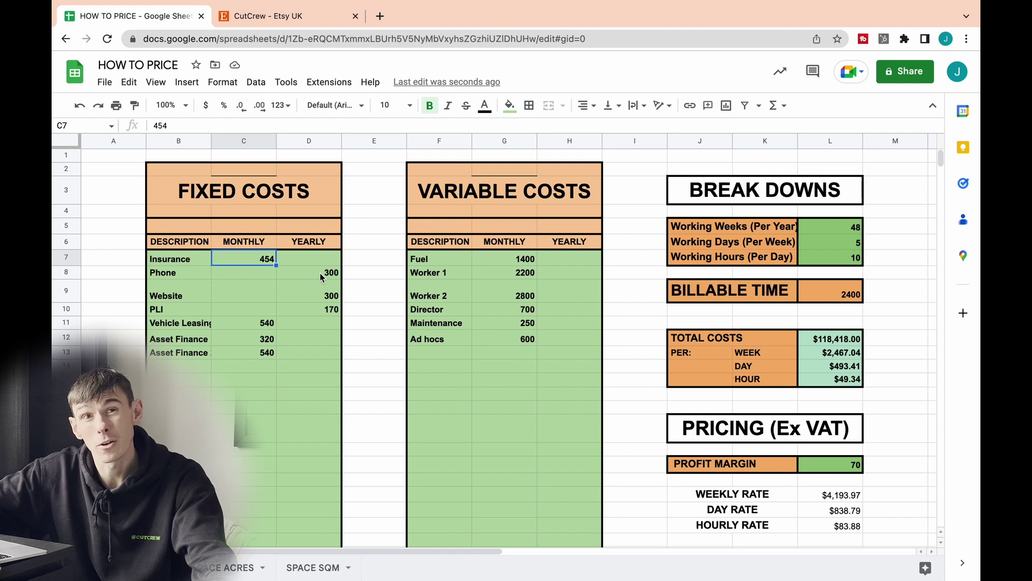
scroll(311, 344, down, 5)
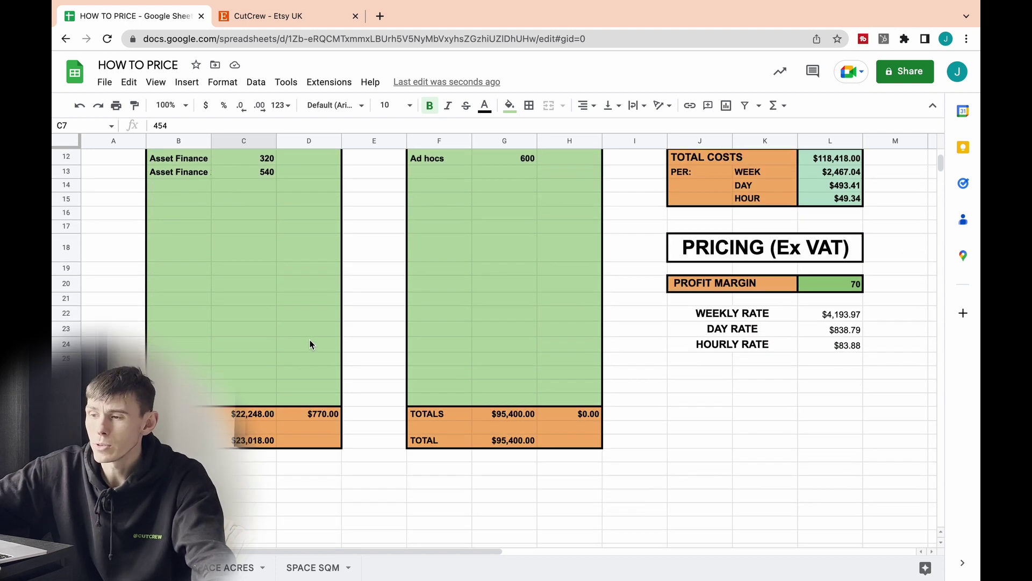
scroll(311, 344, up, 2)
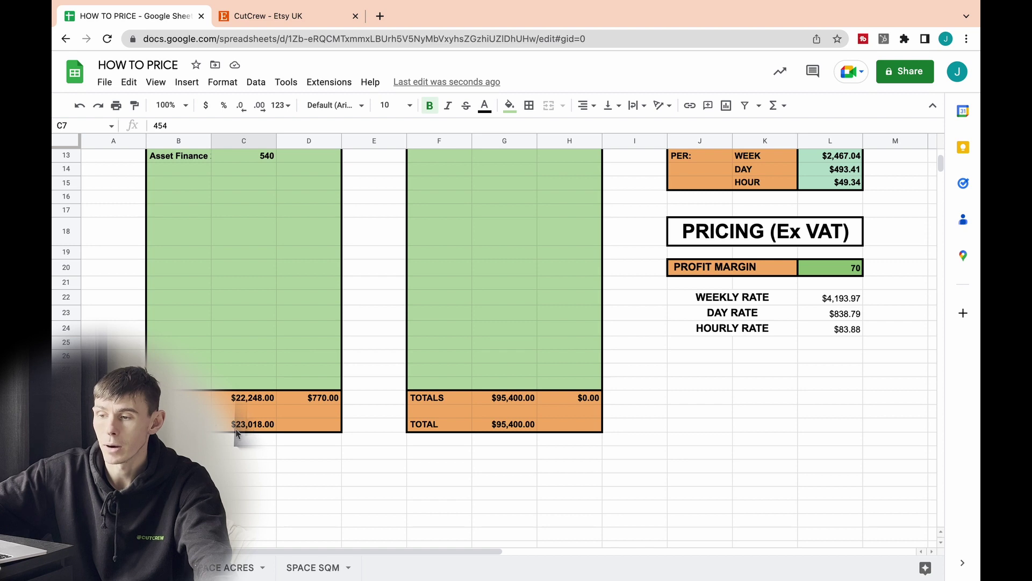
scroll(250, 376, up, 4)
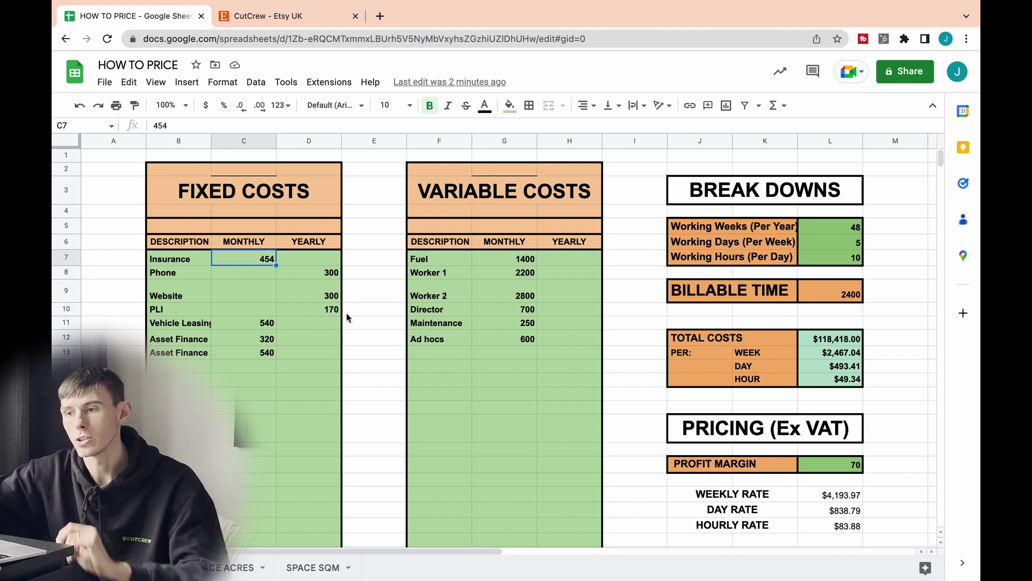
scroll(346, 313, down, 3)
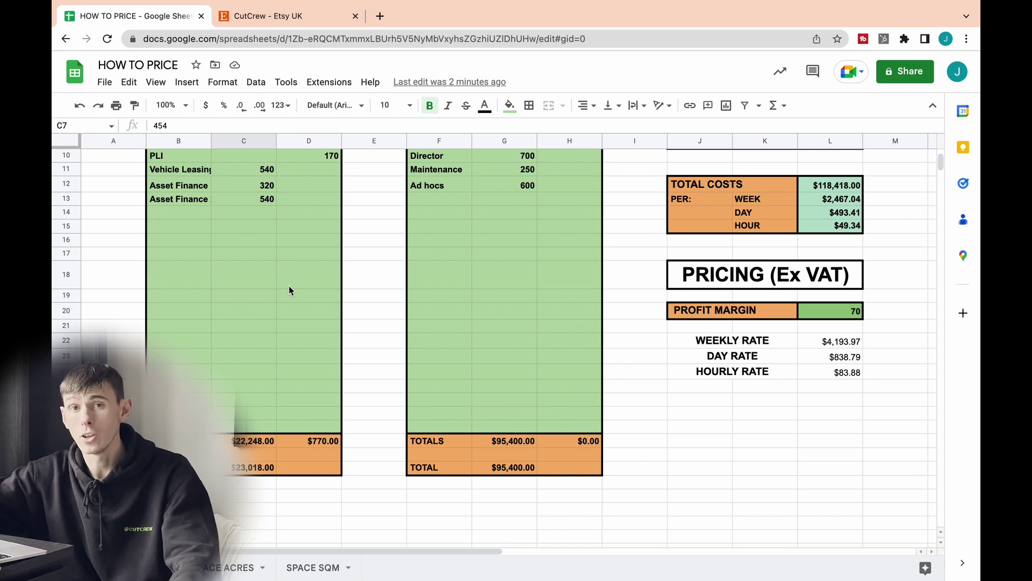
scroll(492, 331, up, 3)
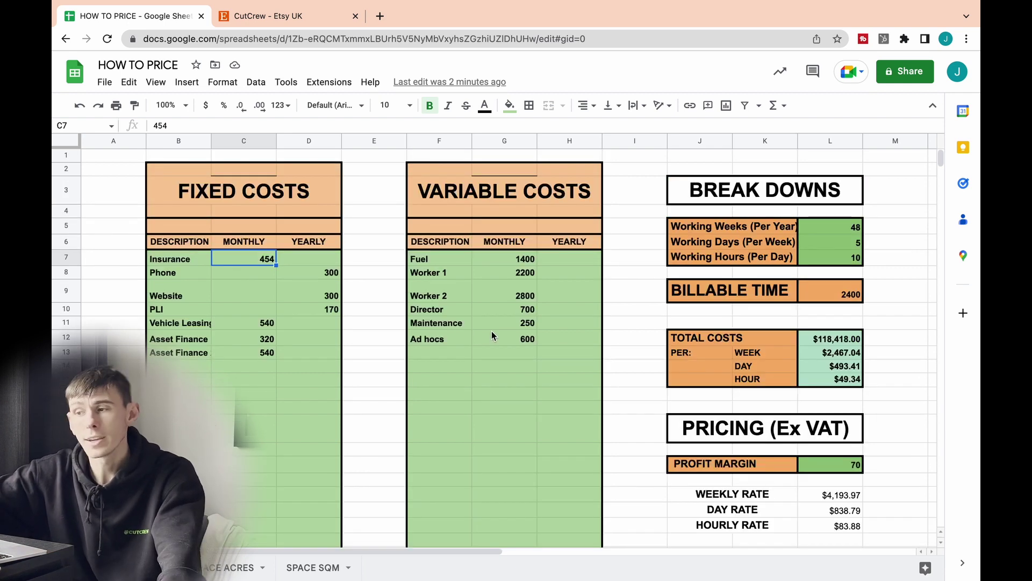
scroll(492, 330, down, 3)
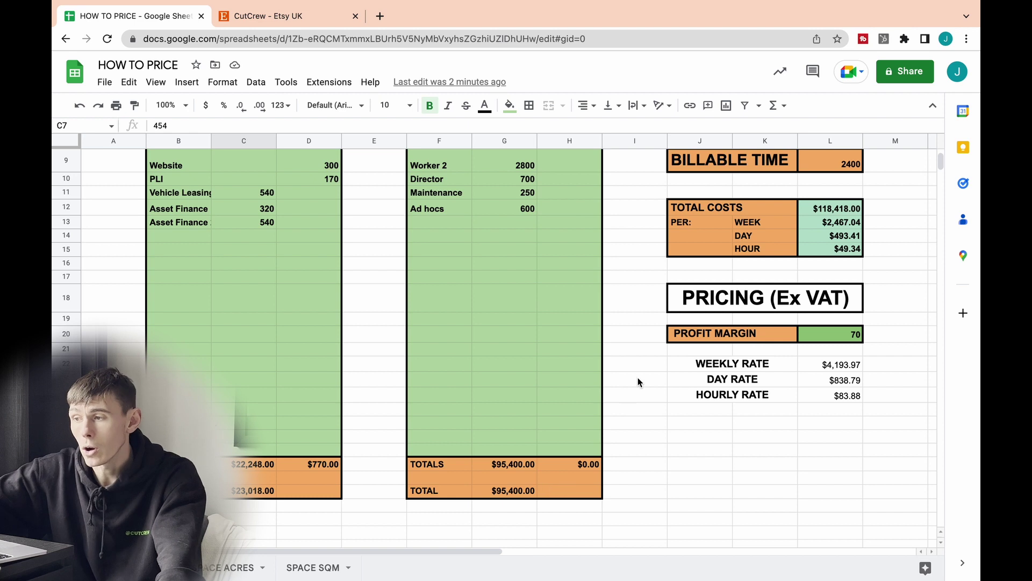
scroll(638, 380, up, 3)
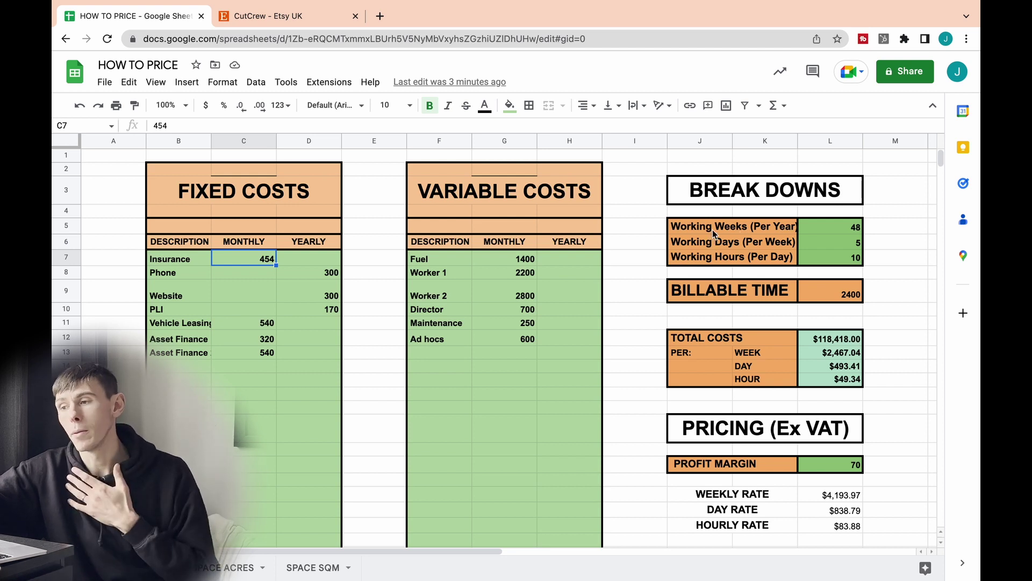
Examine the working weeks, days and hours values and the billable time formula in the break downs section.
click(834, 231)
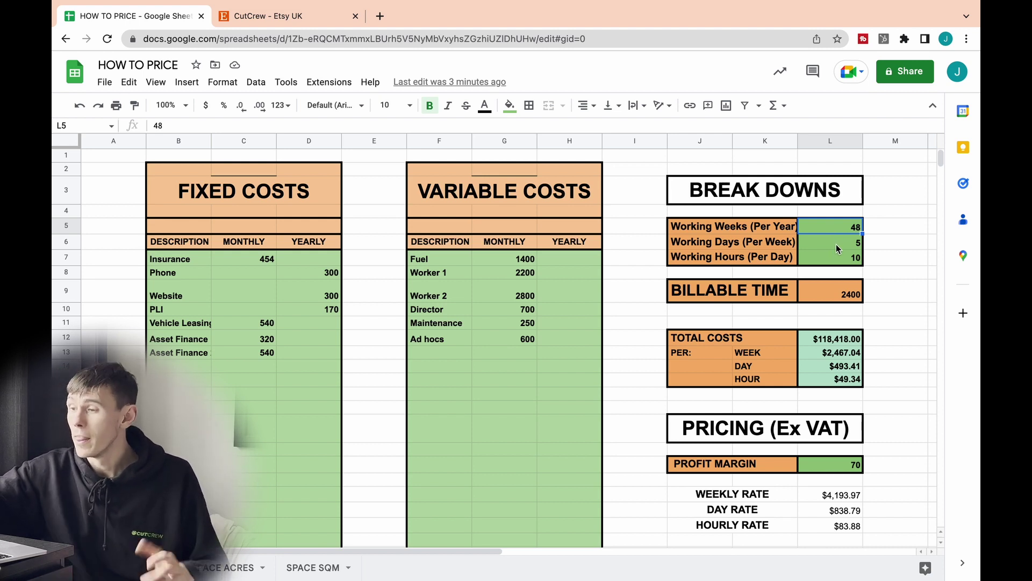
click(840, 246)
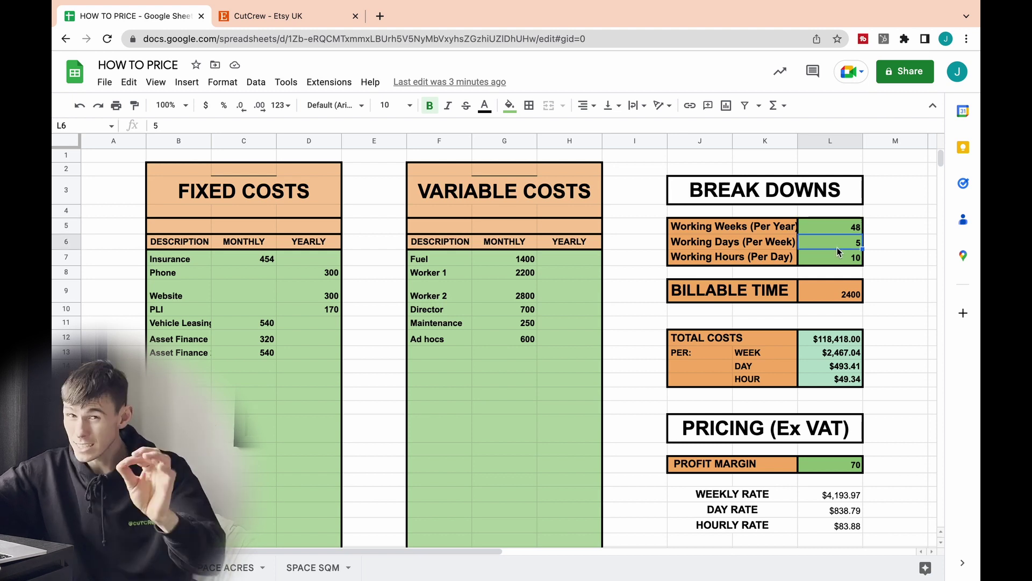
click(825, 260)
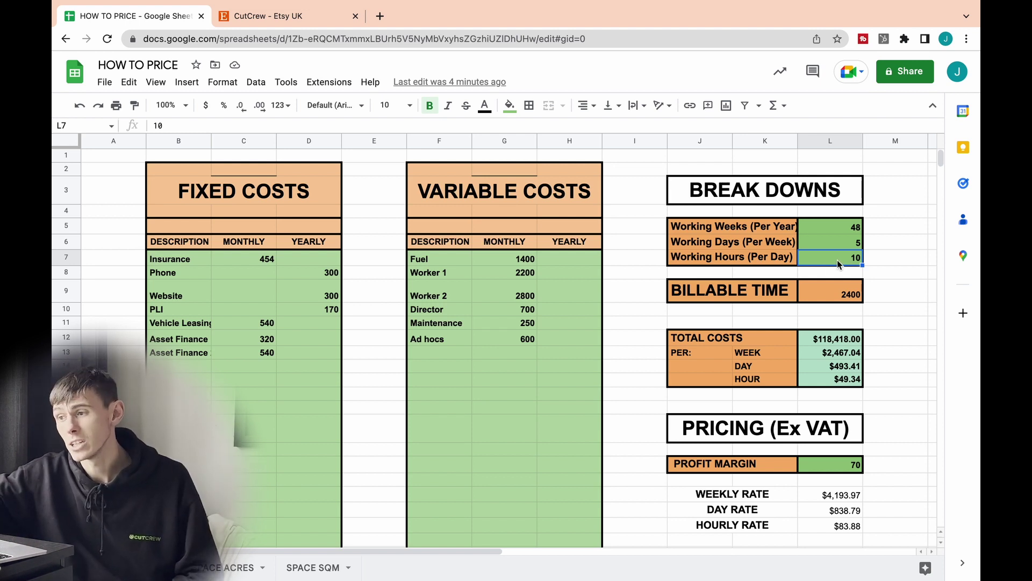
click(847, 293)
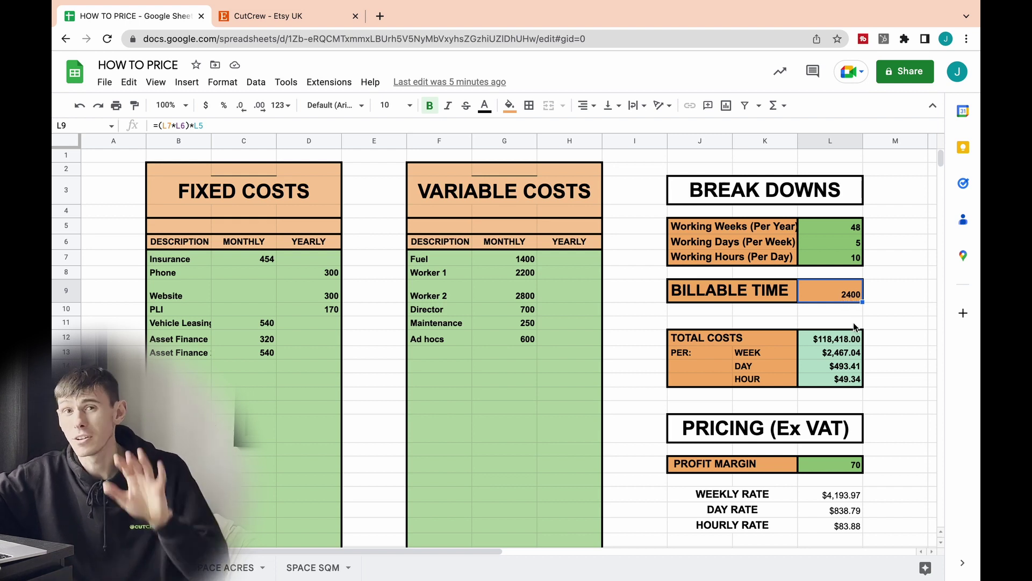
Set the break downs to 50 working weeks per year, 6 working days per week and 12 working hours per day.
click(846, 228)
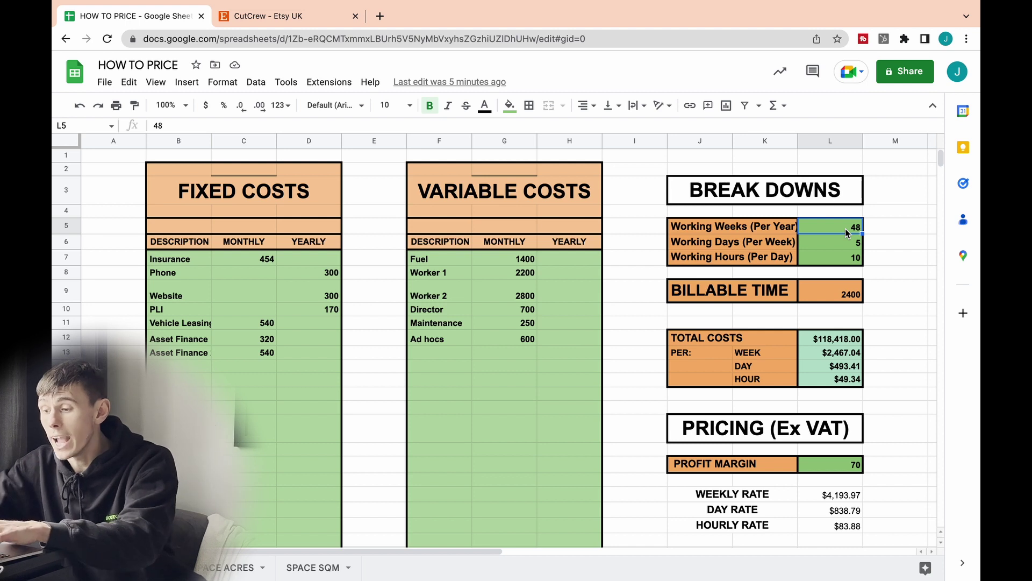
text(50)
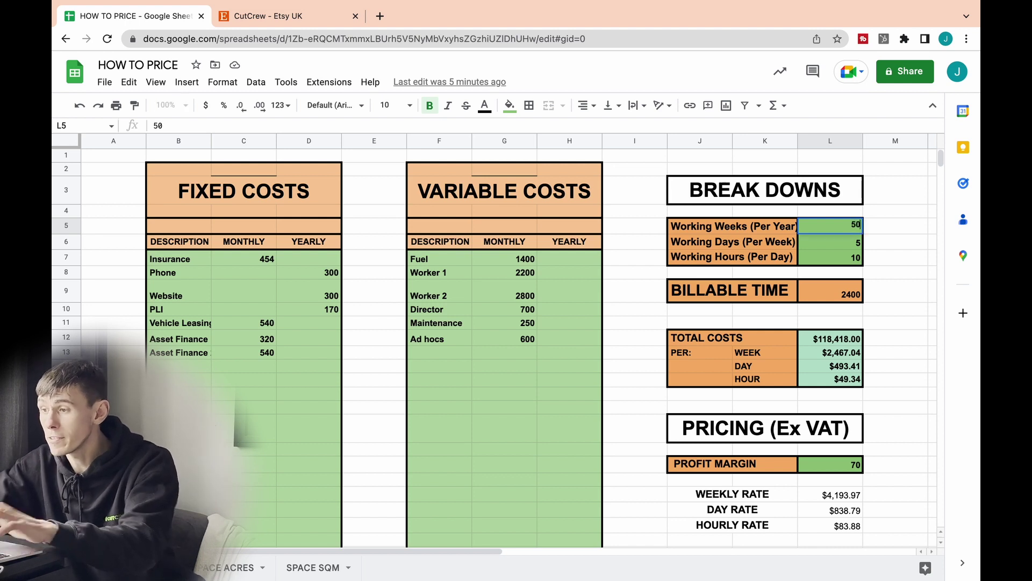
key(Return)
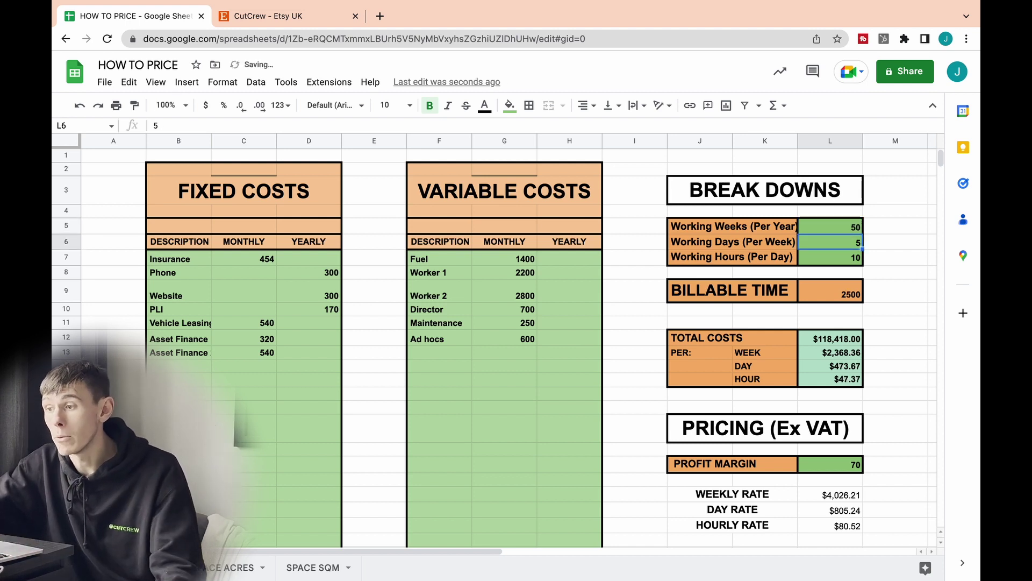
text(6)
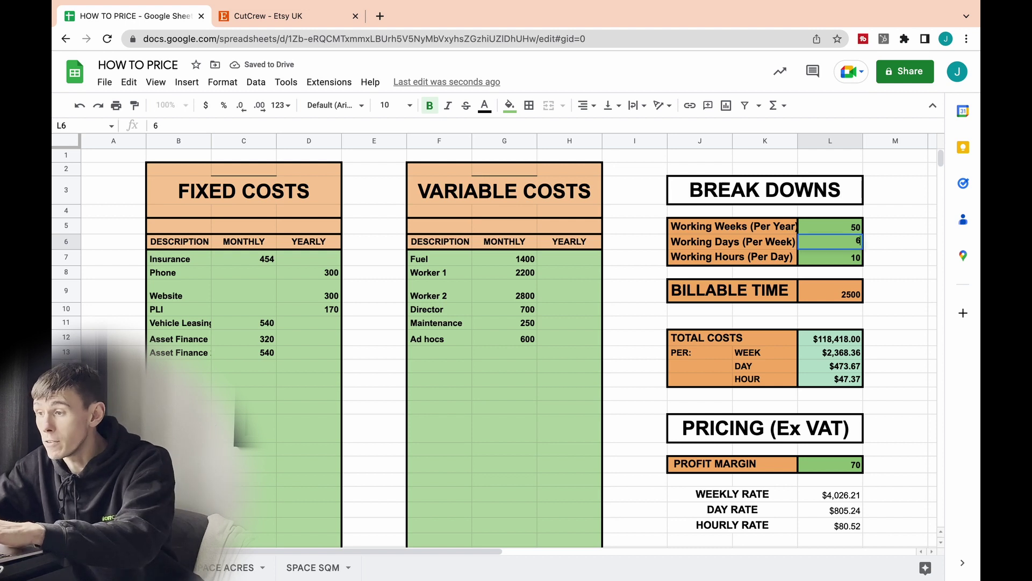
key(Return)
text(12)
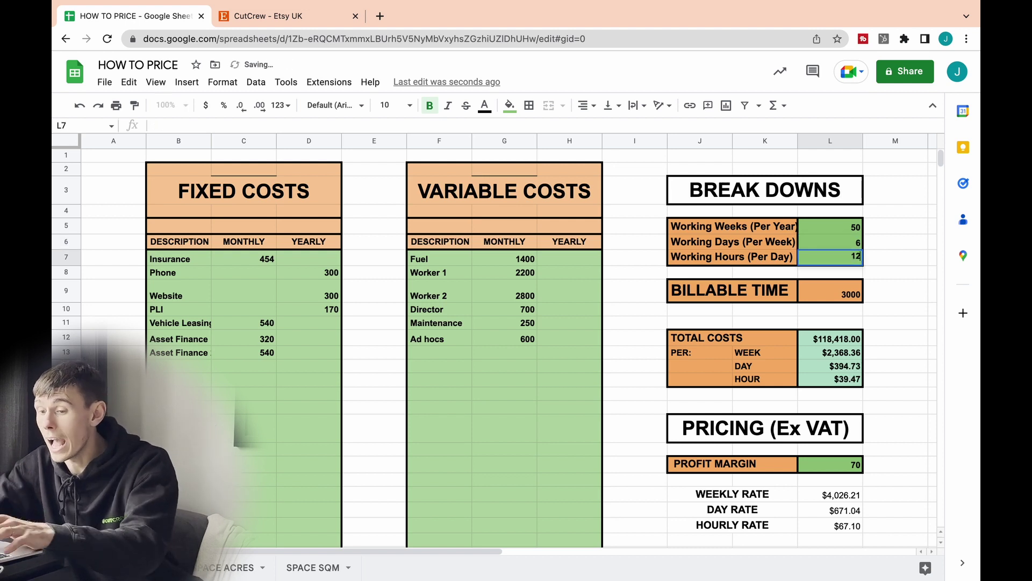
key(Return)
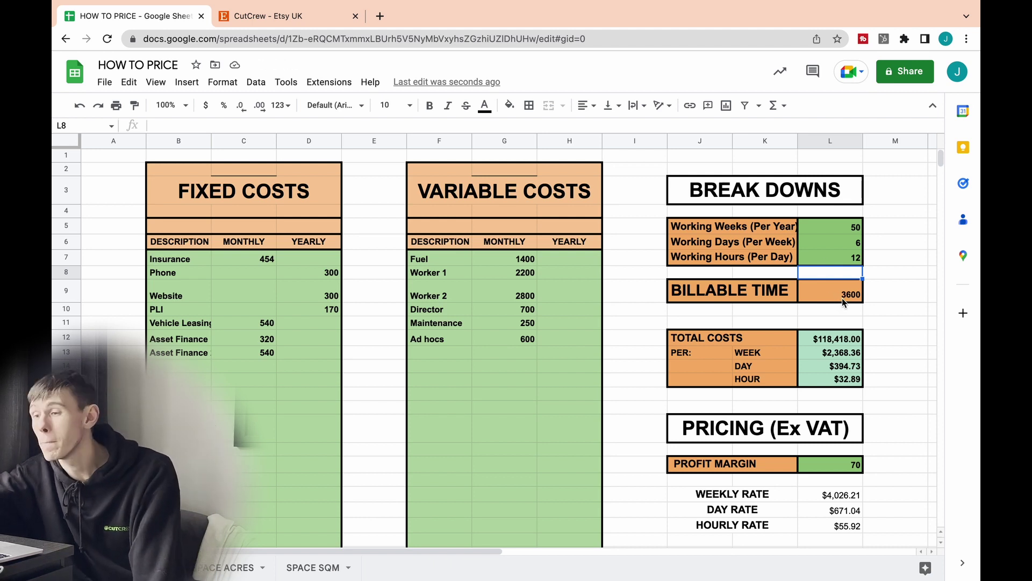
Examine the total costs formula and the costs per week, day and hour.
click(886, 335)
scroll(877, 312, down, 1)
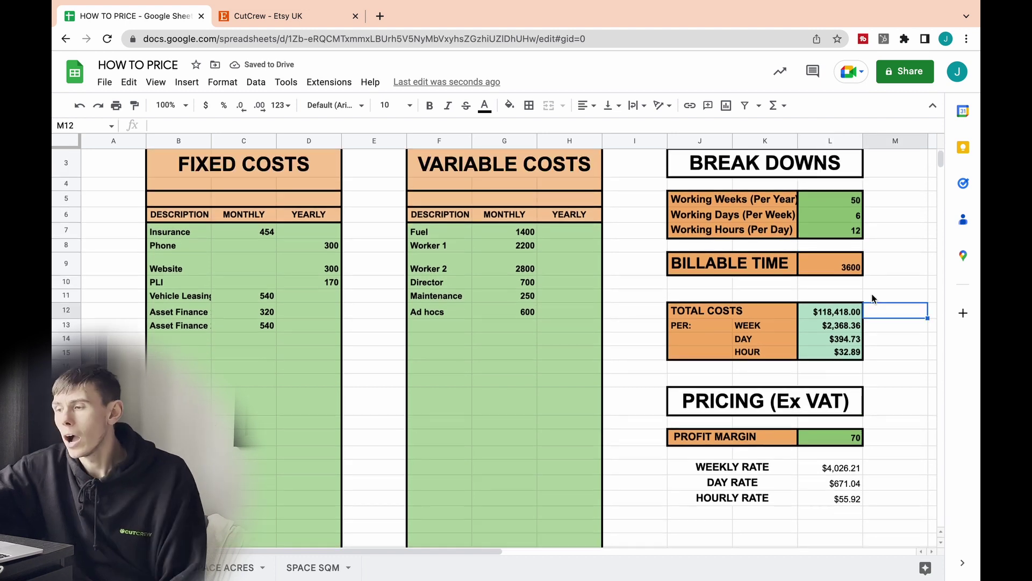
click(841, 316)
scroll(840, 321, down, 3)
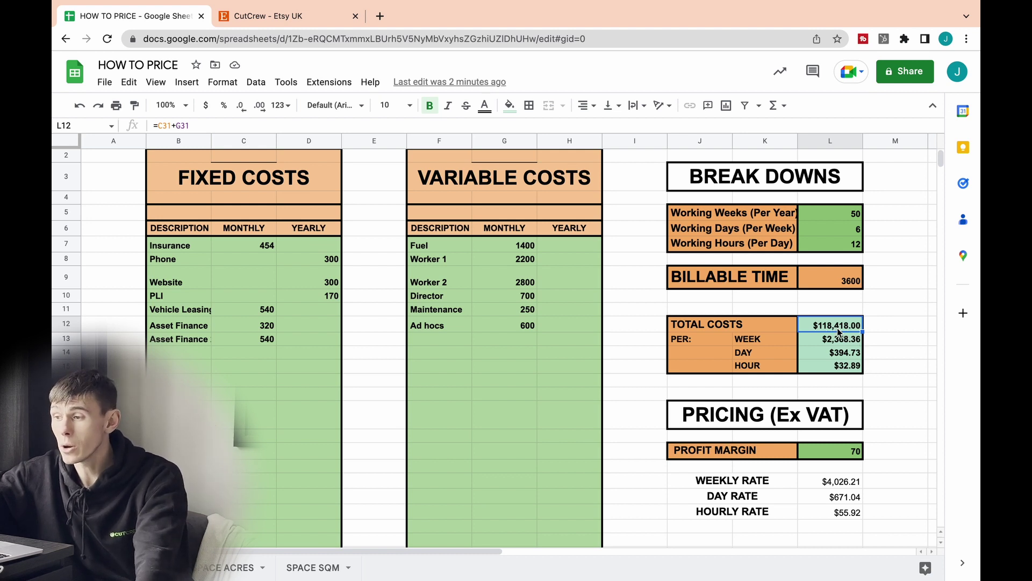
Set the working weeks per year to 45 in the break downs section.
click(857, 219)
text(45)
key(Return)
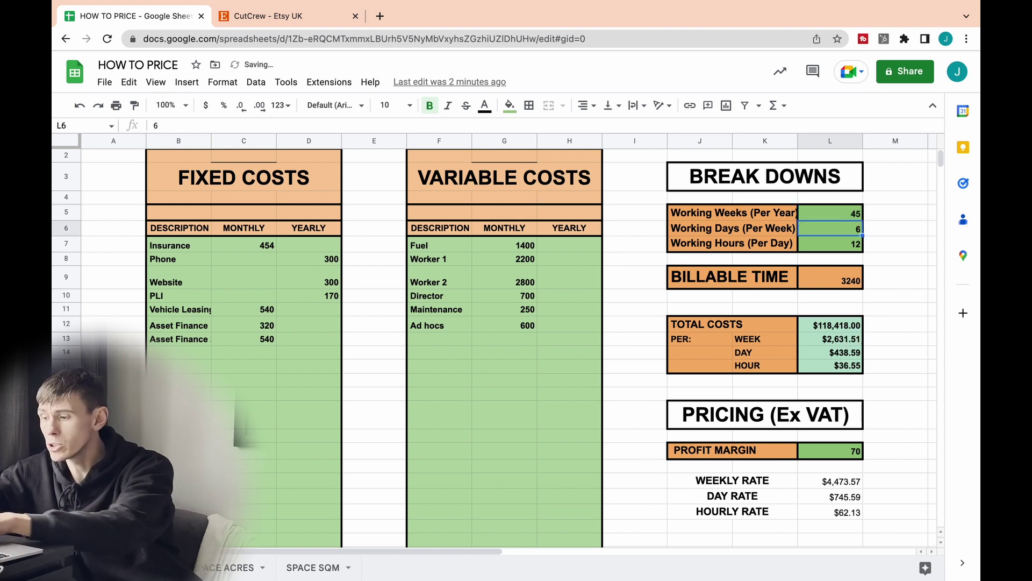
click(925, 323)
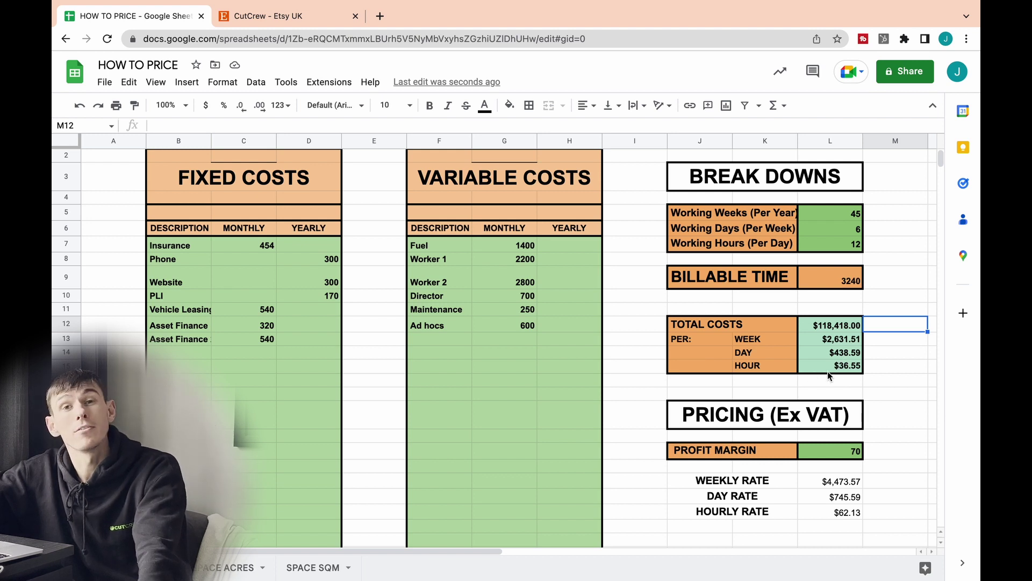
Set the profit margin in the pricing section to 45.
scroll(917, 368, down, 2)
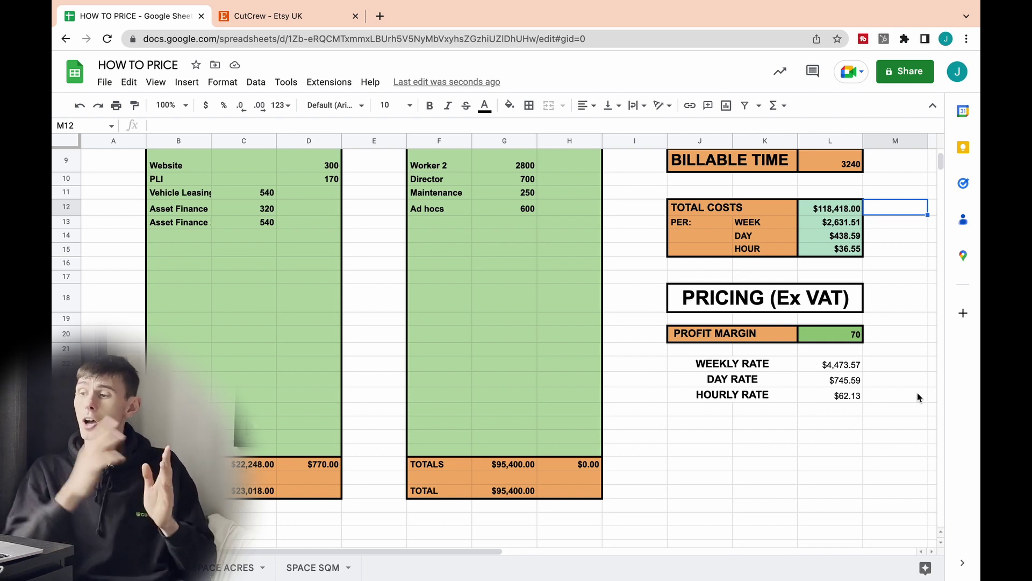
click(841, 339)
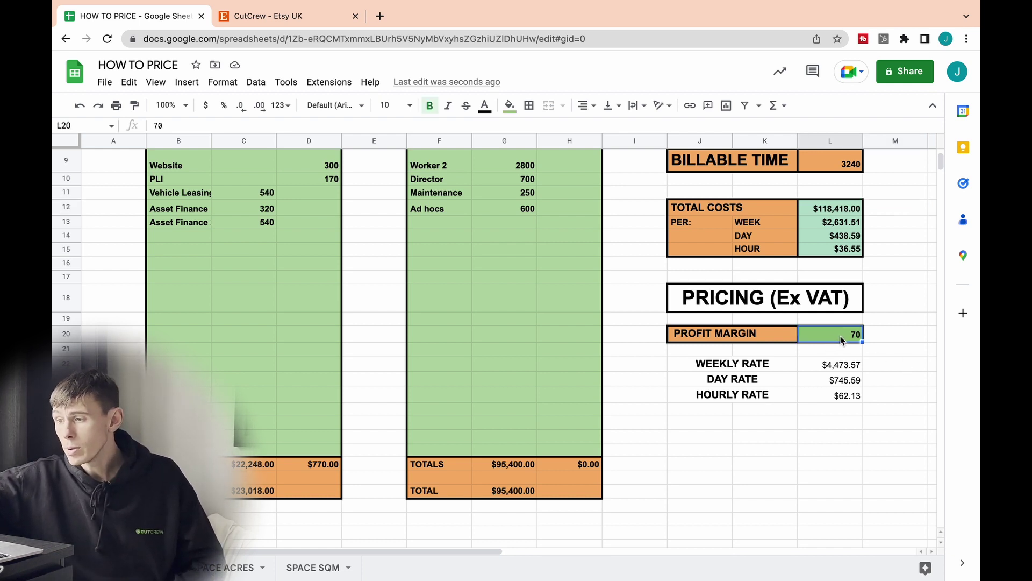
text(45)
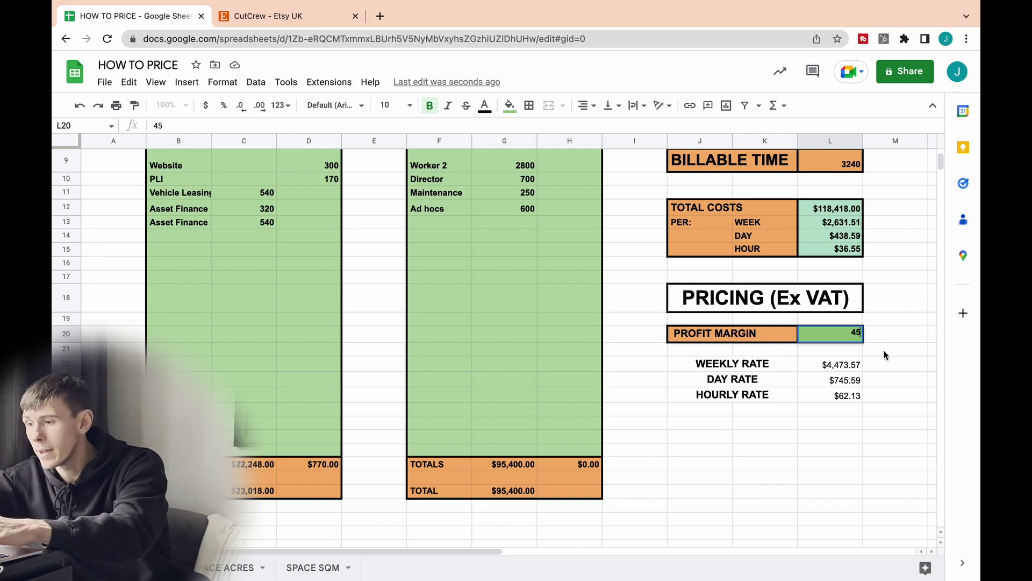
click(884, 350)
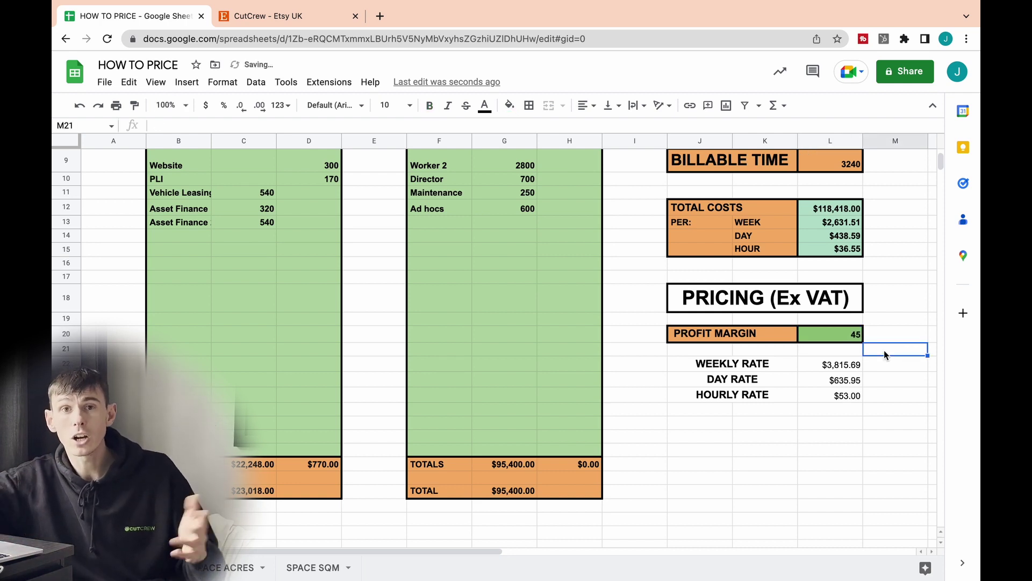
Set the profit margin in the pricing section to 70.
click(842, 339)
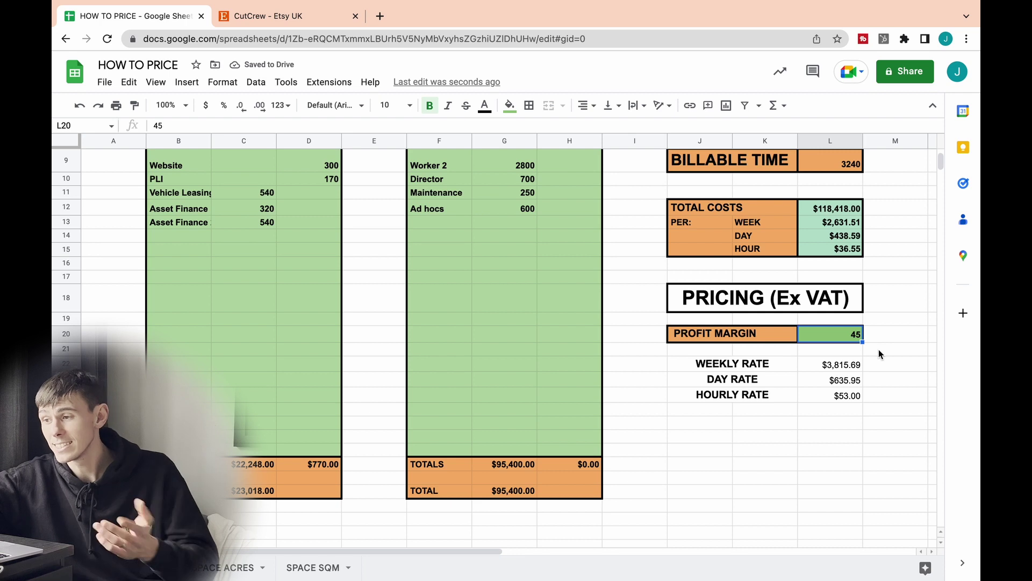
text(70)
click(899, 364)
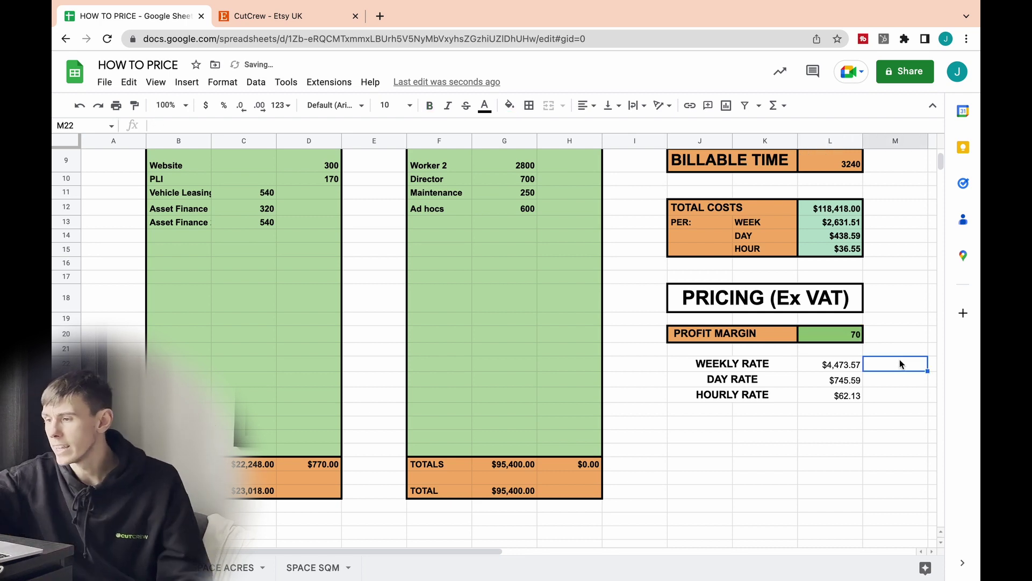
Examine the weekly, day and hourly rates in the pricing section, including the weekly and day rate formulas.
scroll(899, 364, down, 1)
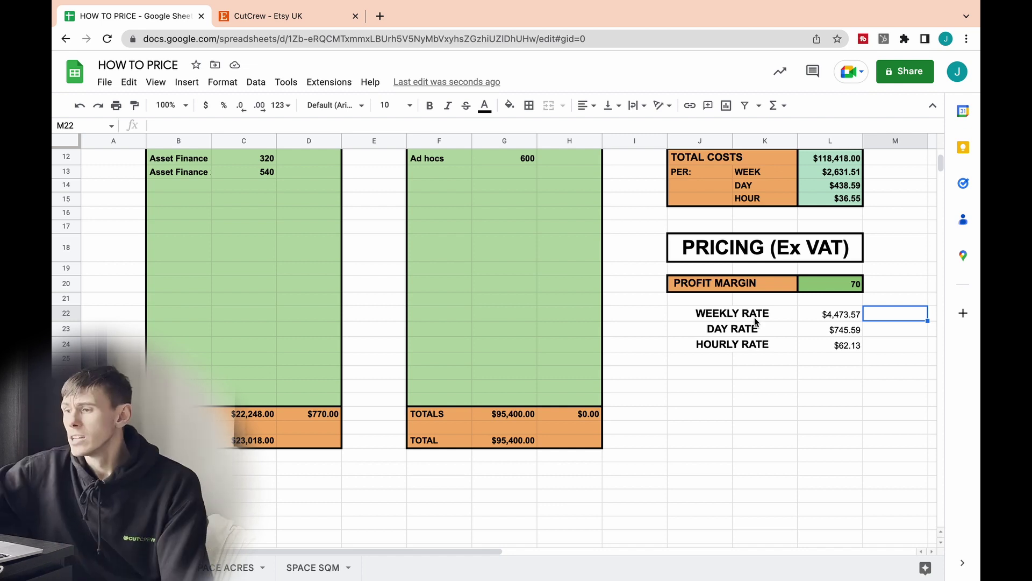
scroll(755, 321, up, 1)
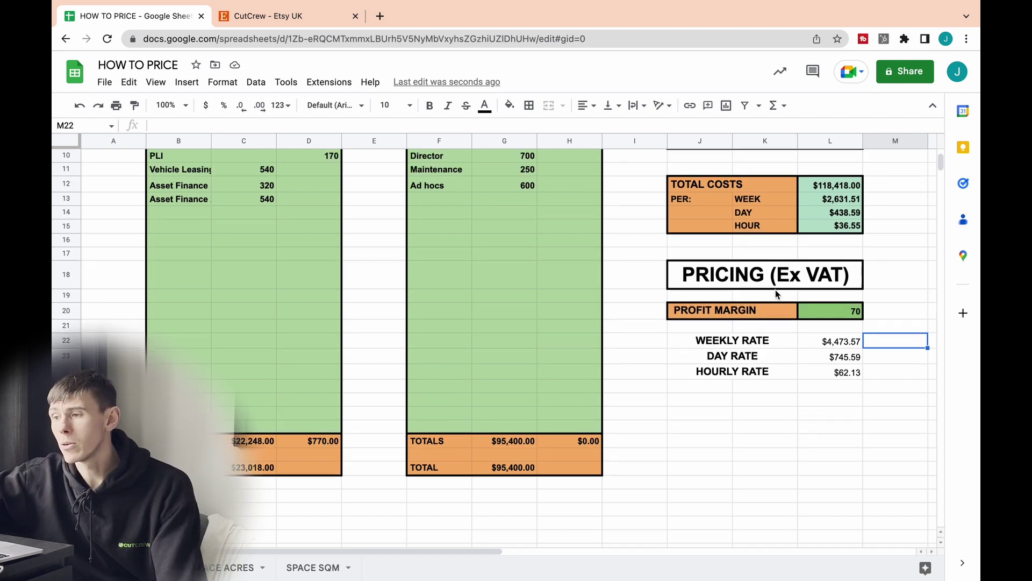
click(837, 341)
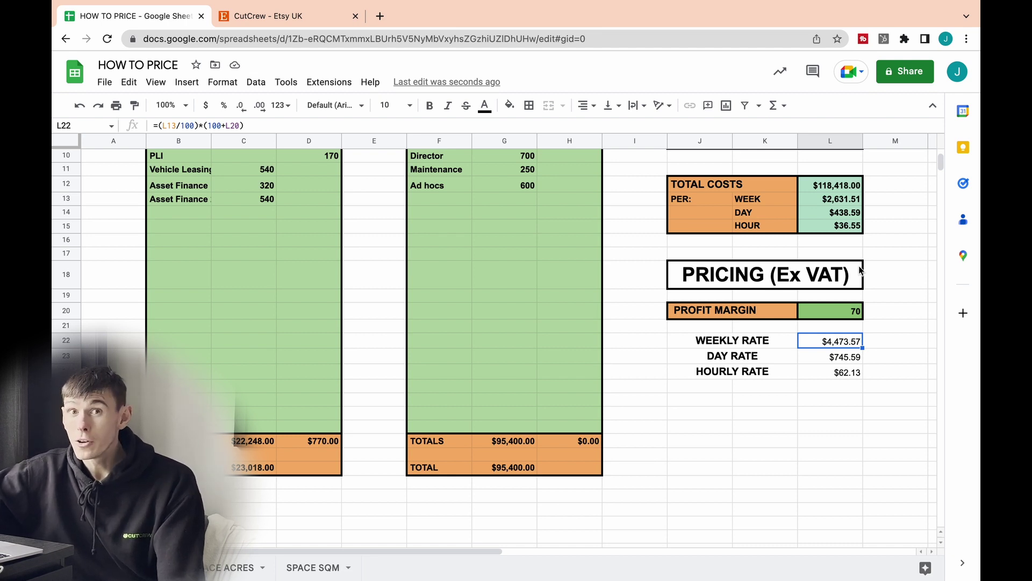
click(782, 361)
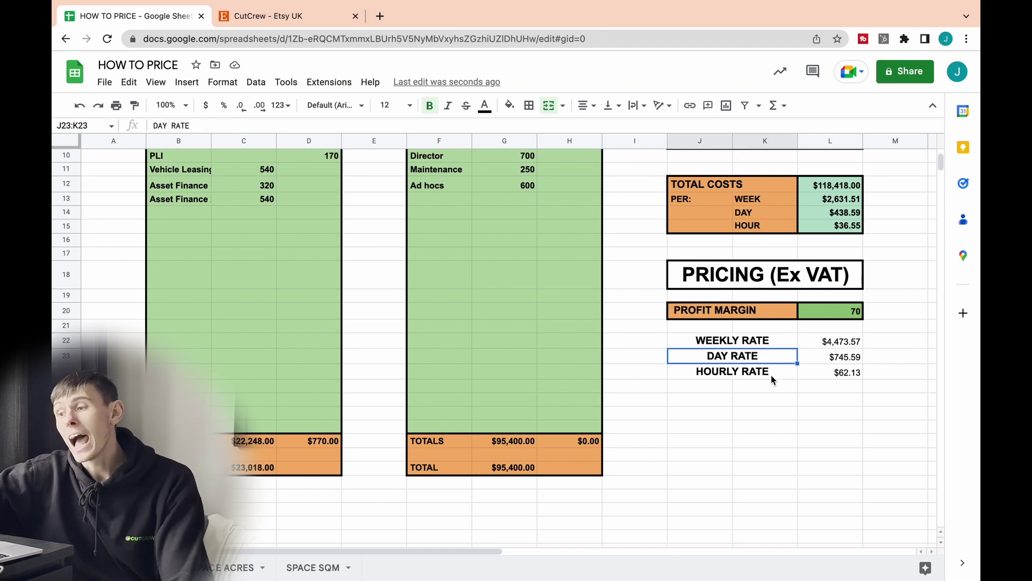
click(772, 375)
scroll(914, 382, down, 1)
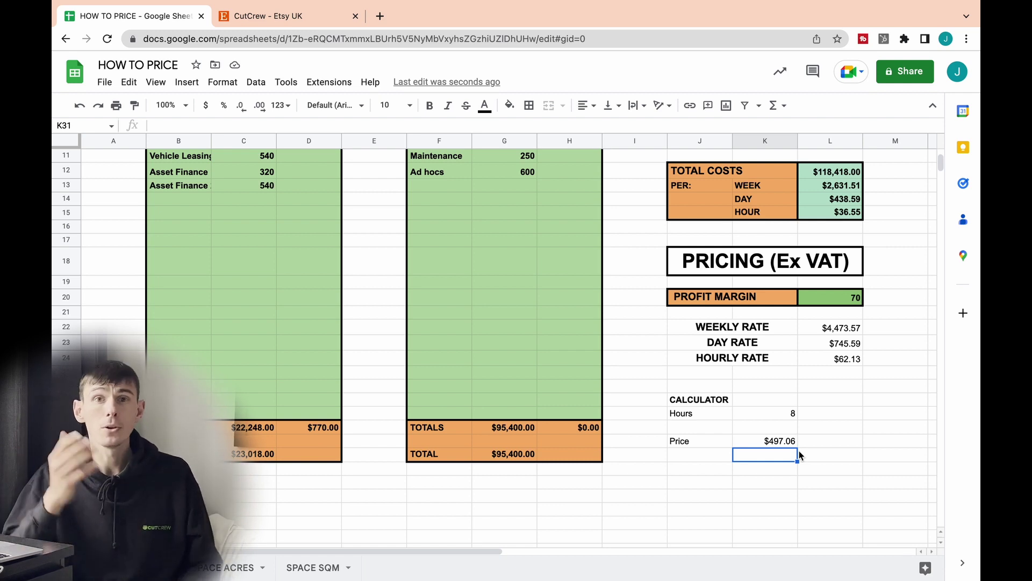
click(845, 346)
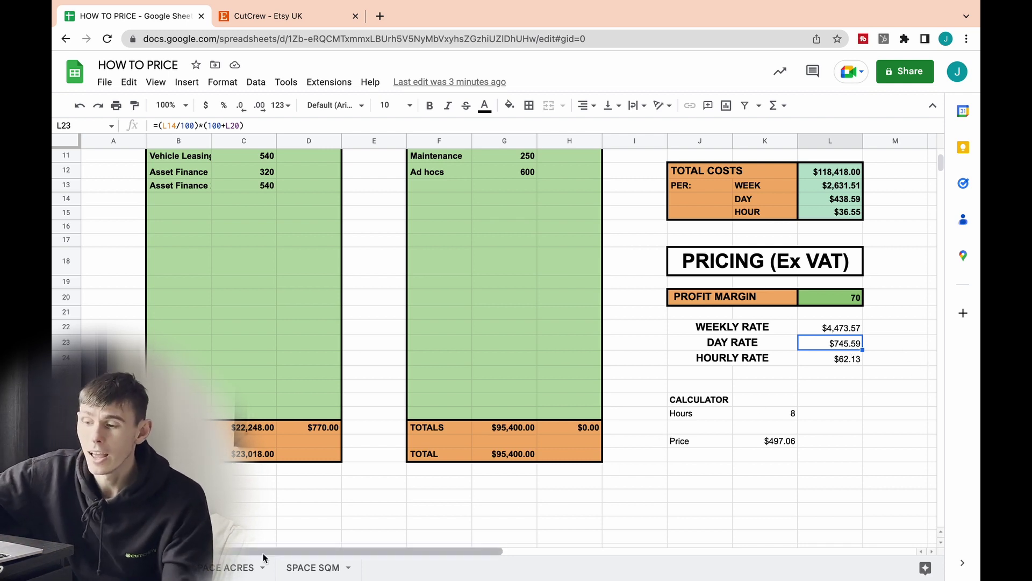
Examine the SPACE SQM sheet's break downs, pricing, equipment, cost per sqm and price per sqm tables.
click(324, 570)
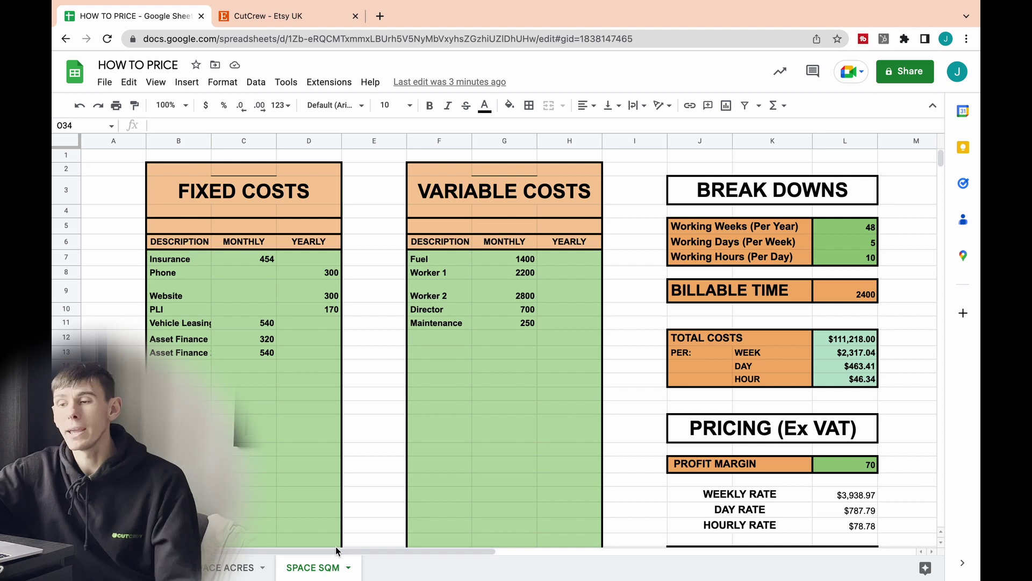
scroll(440, 433, down, 1)
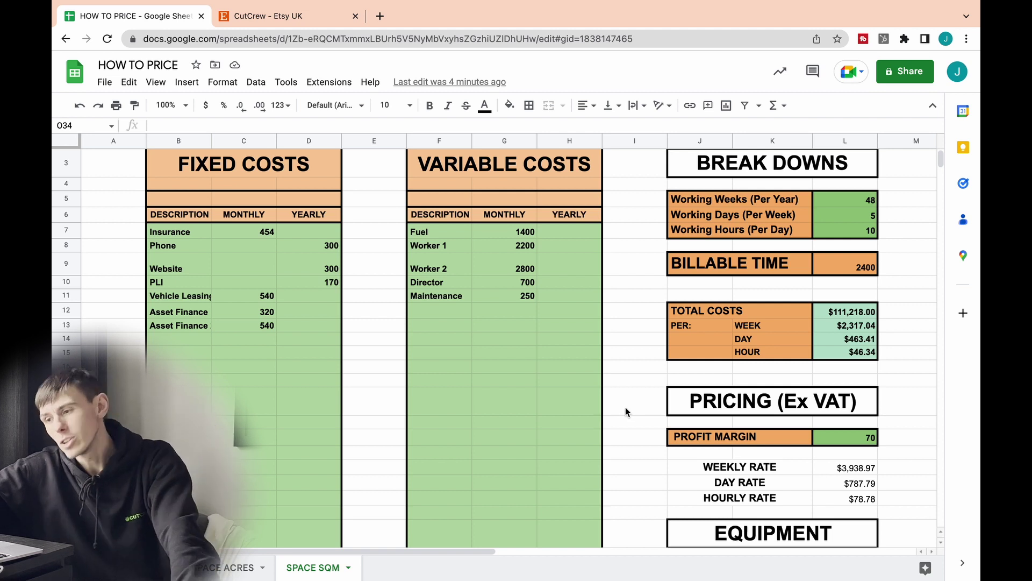
scroll(624, 408, down, 3)
scroll(627, 402, up, 5)
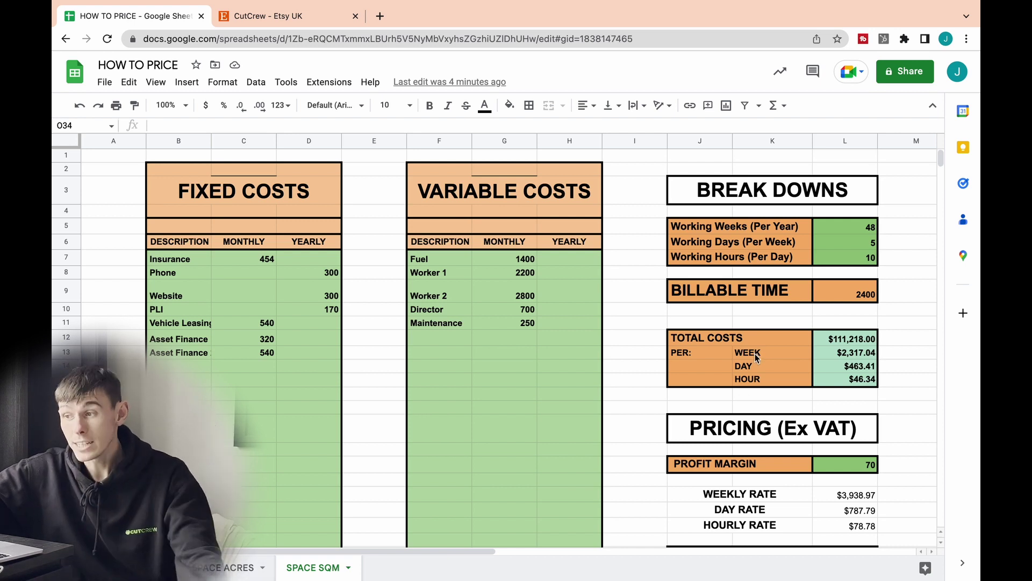
scroll(755, 356, down, 5)
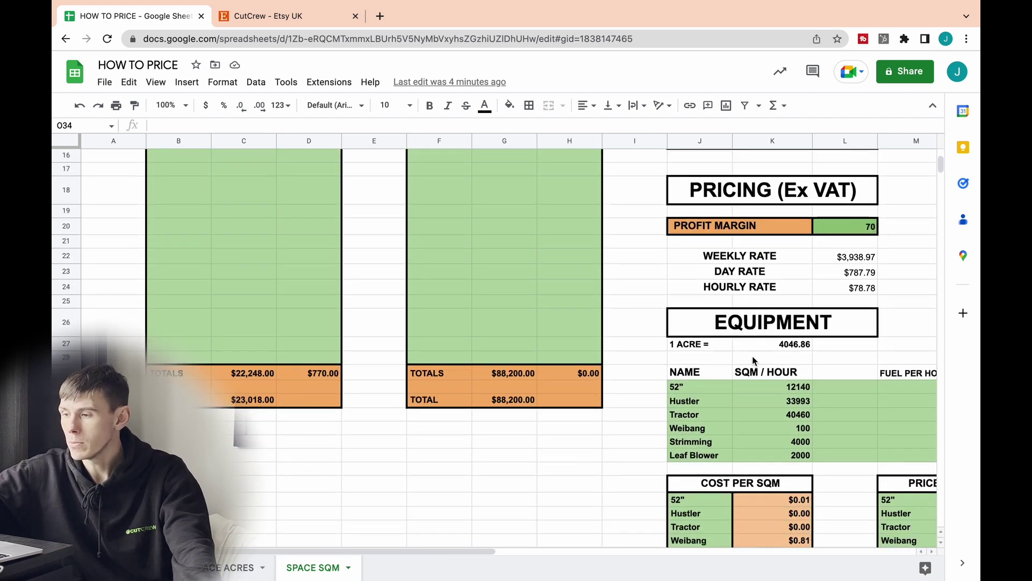
scroll(754, 360, right, 3)
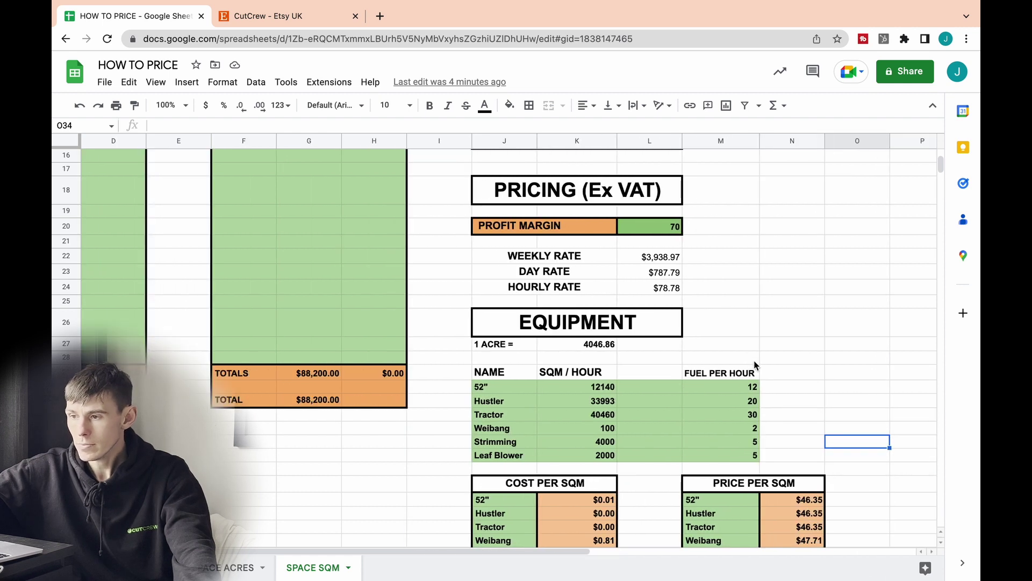
scroll(755, 366, down, 3)
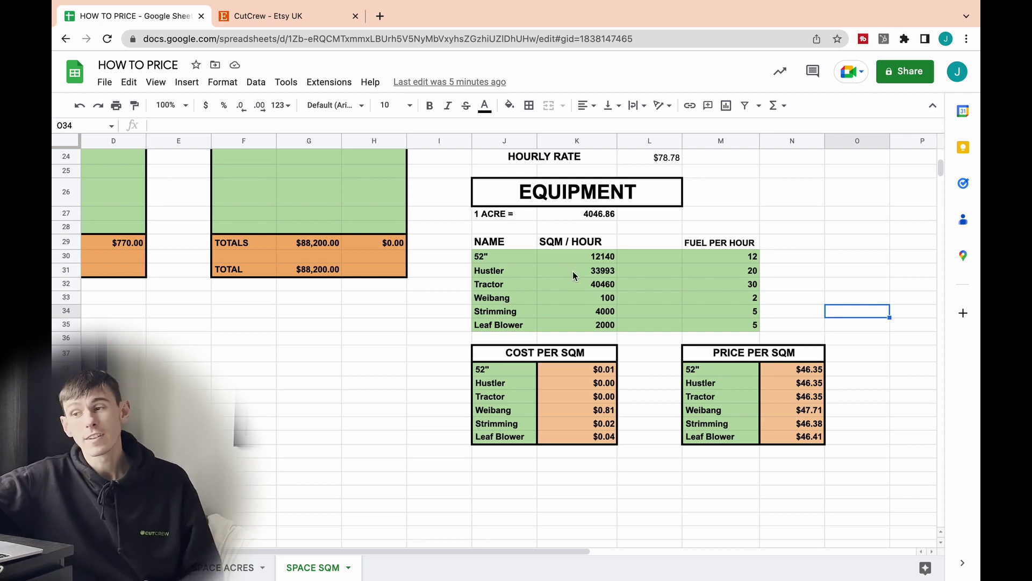
Compare the equipment, cost and price tables on the SPACE ACRES and SPACE SQM sheets, including the 52" cost per acre formula.
click(214, 573)
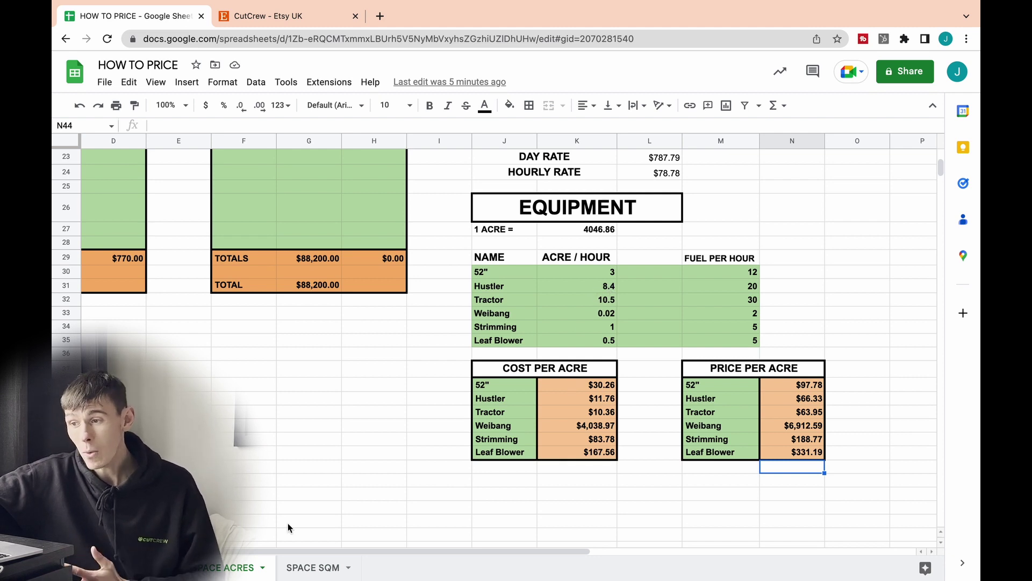
click(291, 571)
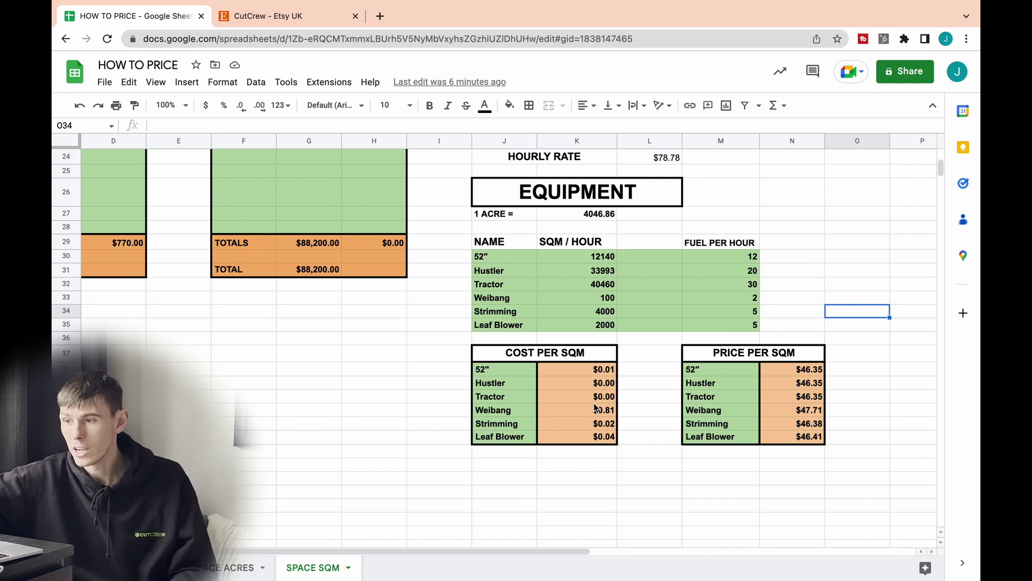
click(590, 423)
click(228, 567)
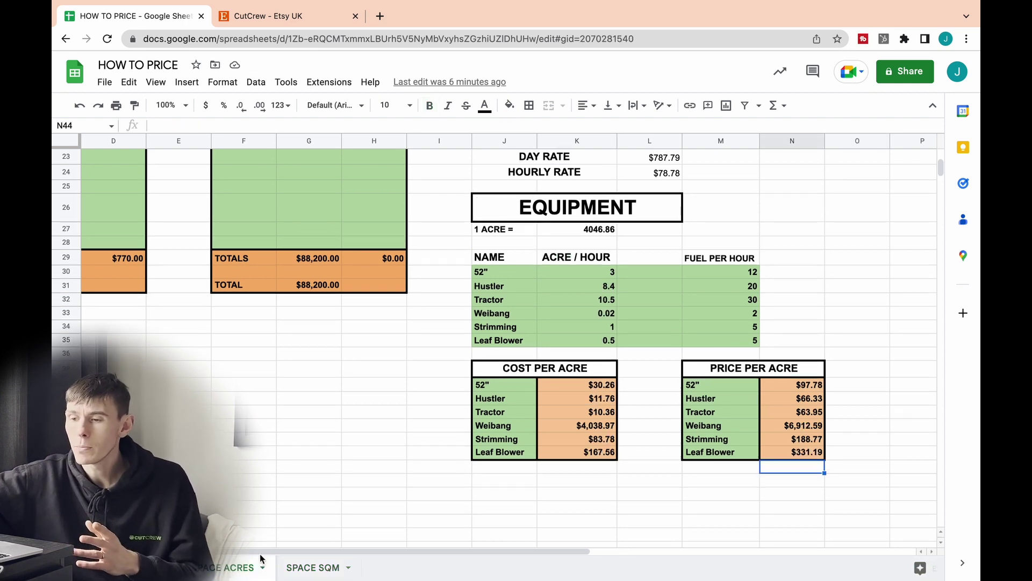
click(590, 389)
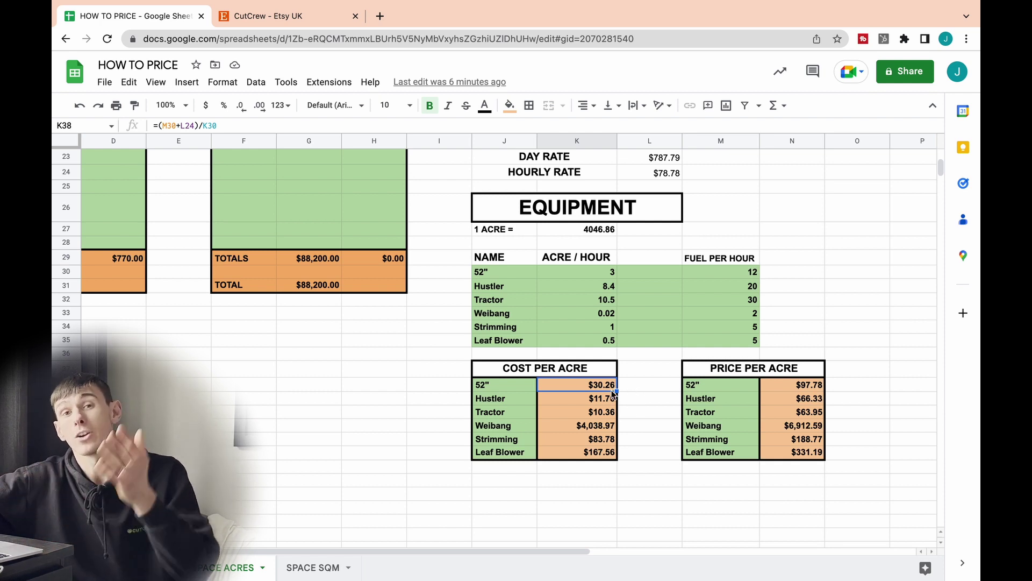
click(602, 282)
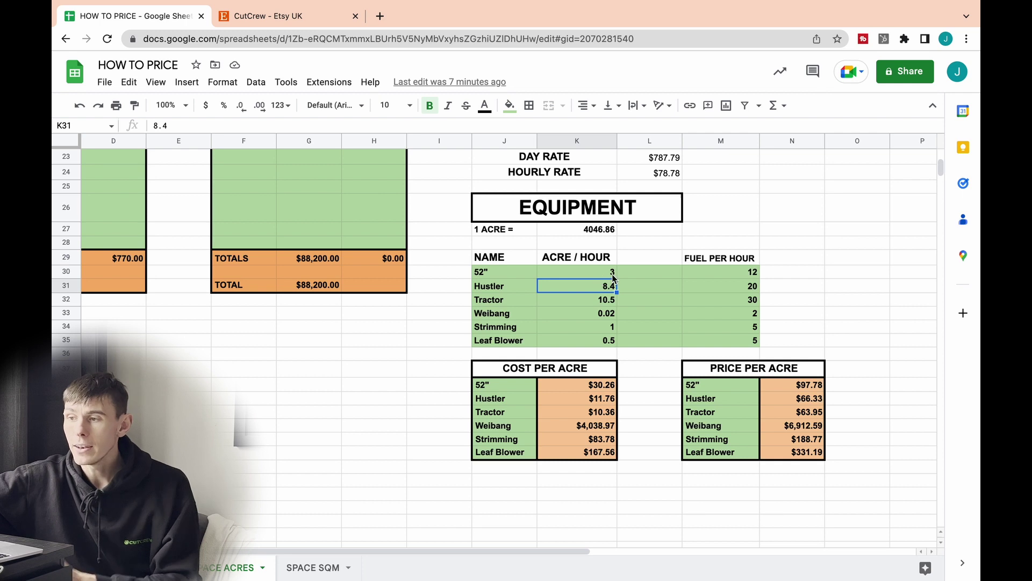
Rename Leaf Blower in the SPACE ACRES equipment table to Rake and set its acres per hour to 100.
drag(514, 273, 508, 329)
click(509, 340)
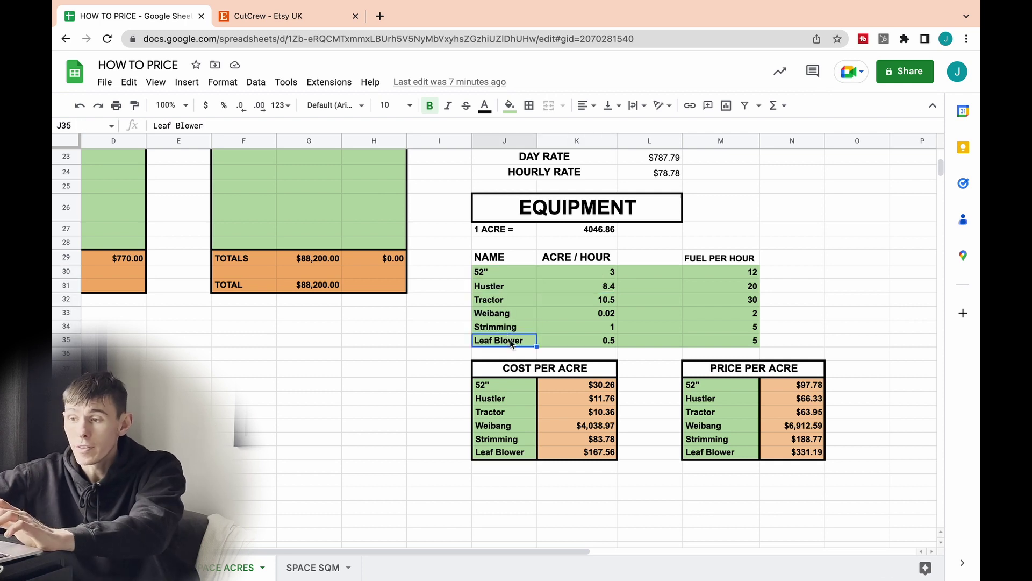
text(Ra)
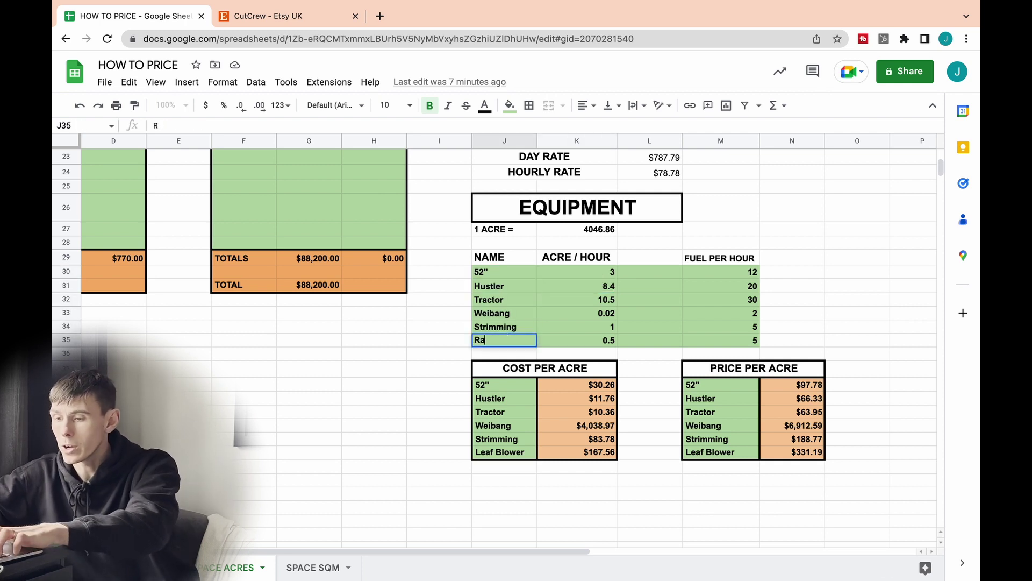
text(ke)
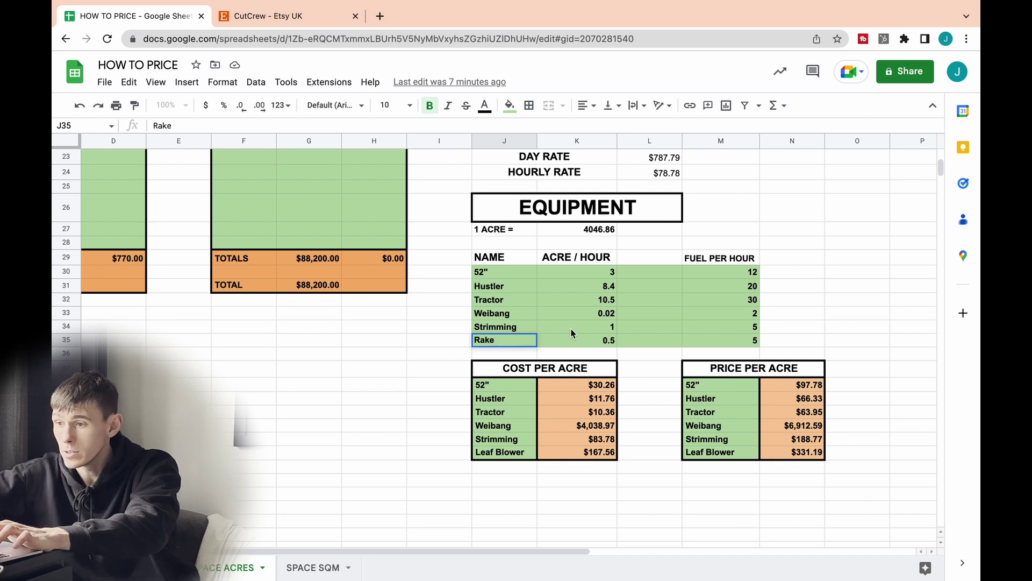
click(610, 342)
text(100)
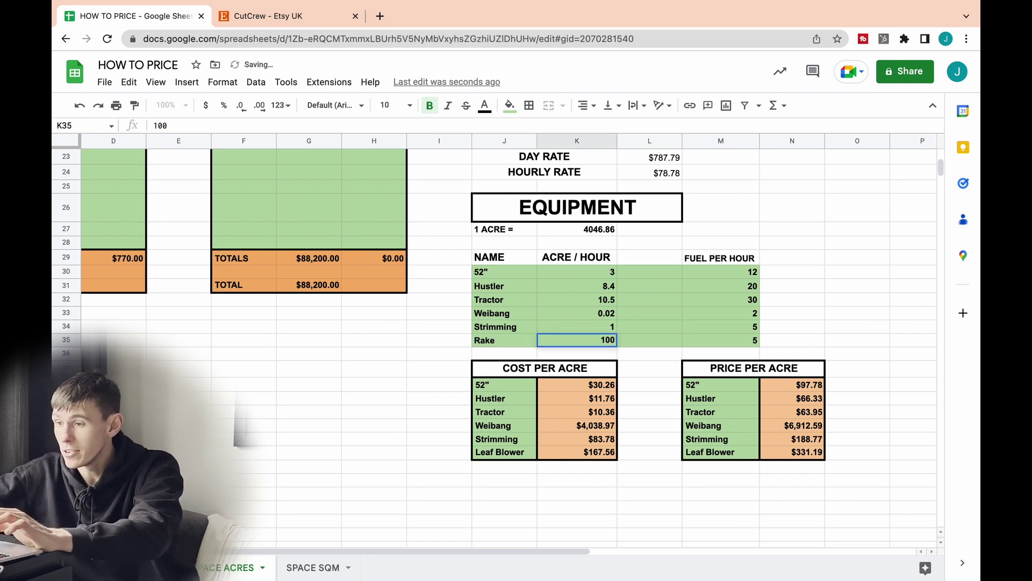
key(Return)
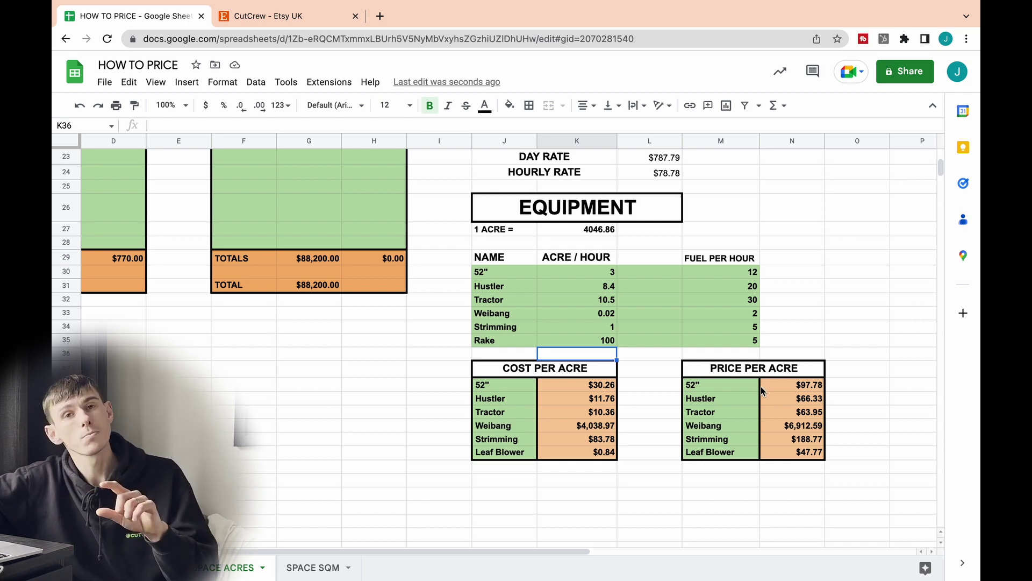
Review the cost and price per acre tables, pricing rates, total costs and break downs on the SPACE ACRES sheet.
scroll(765, 404, up, 4)
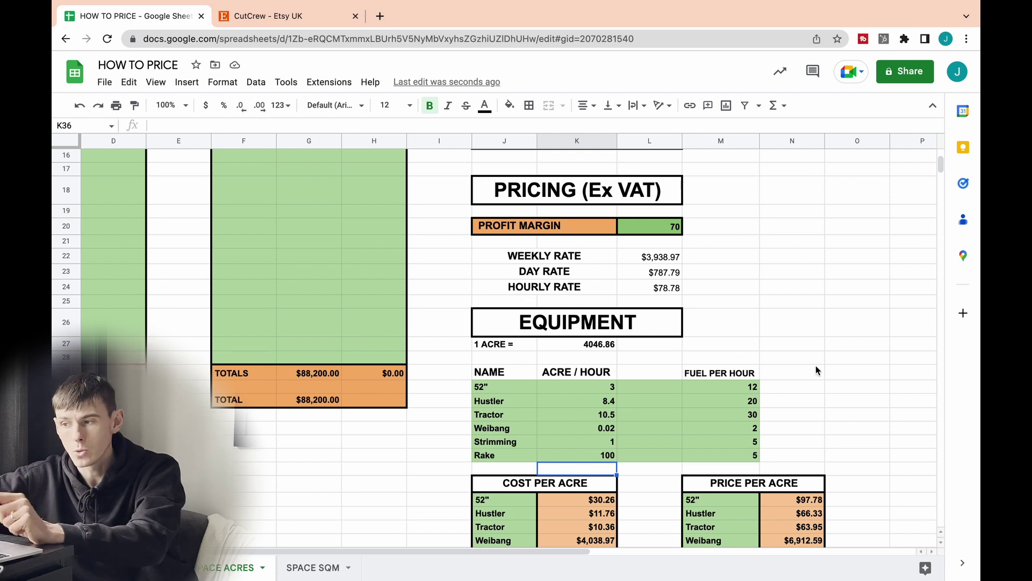
scroll(816, 370, down, 1)
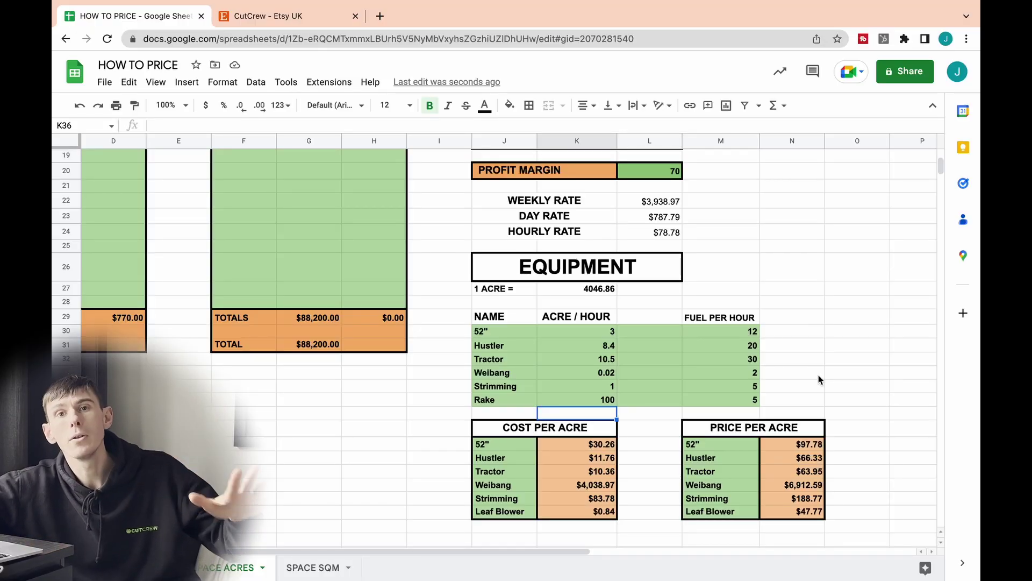
scroll(835, 381, down, 1)
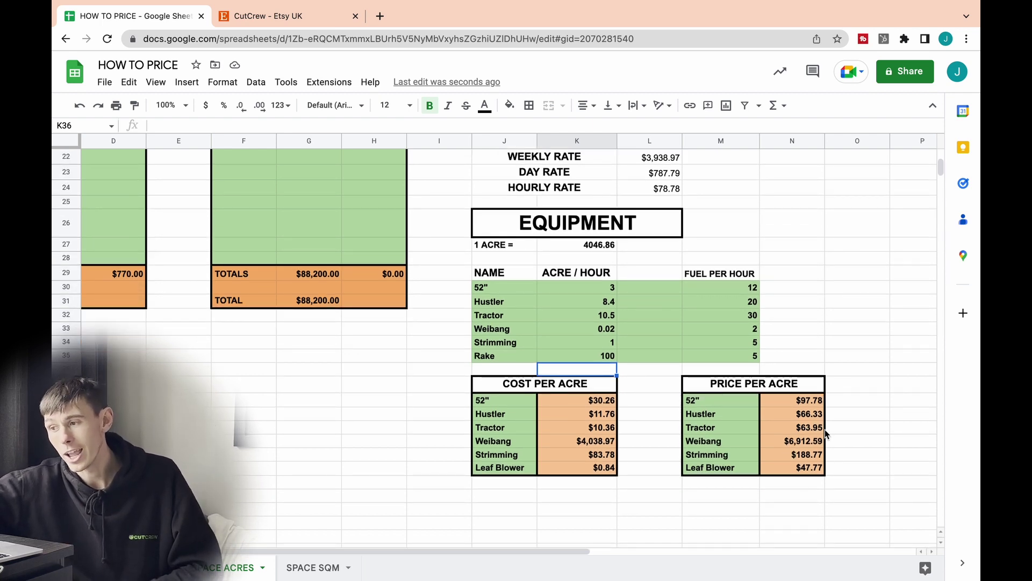
scroll(742, 437, up, 6)
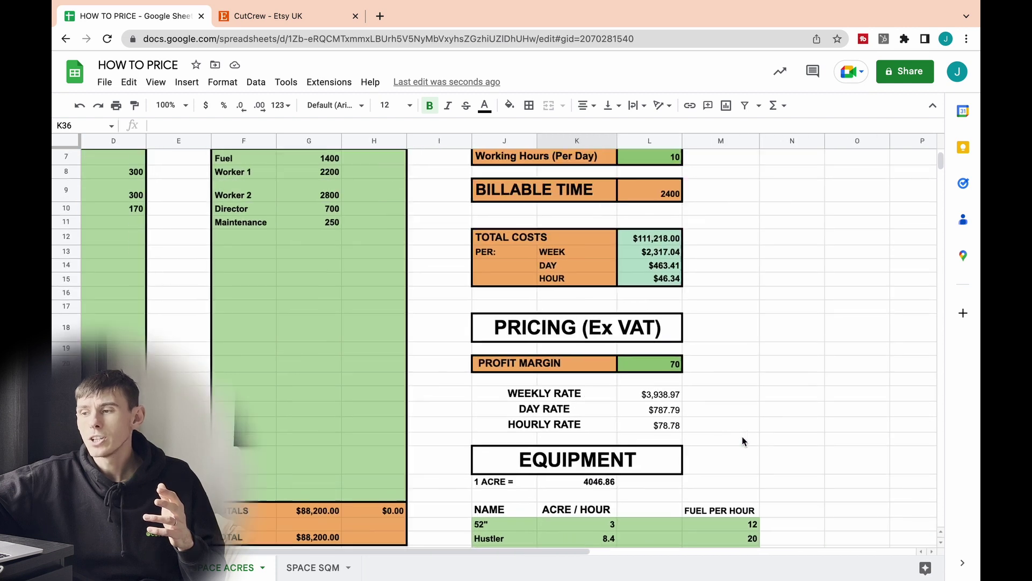
scroll(747, 442, up, 2)
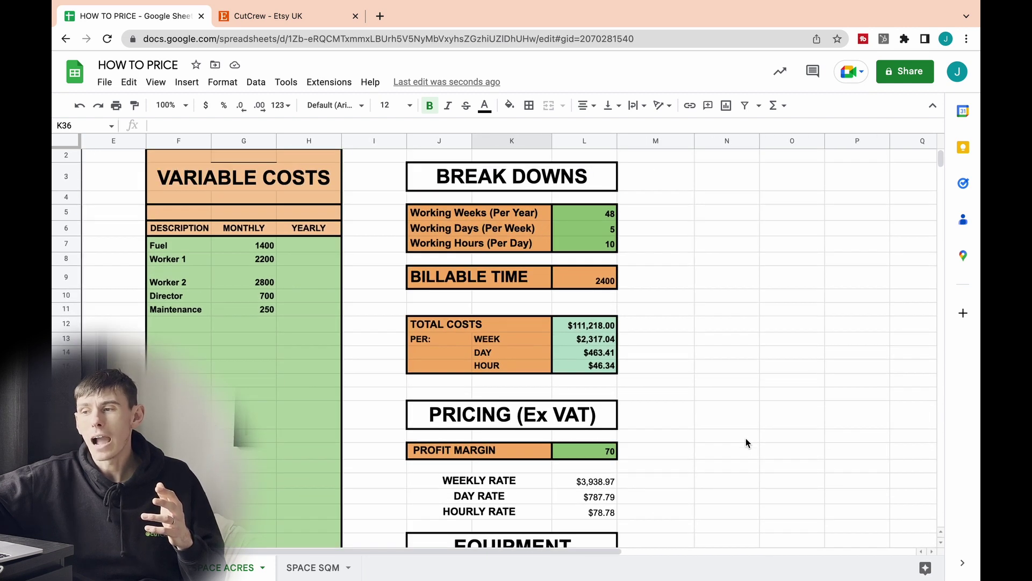